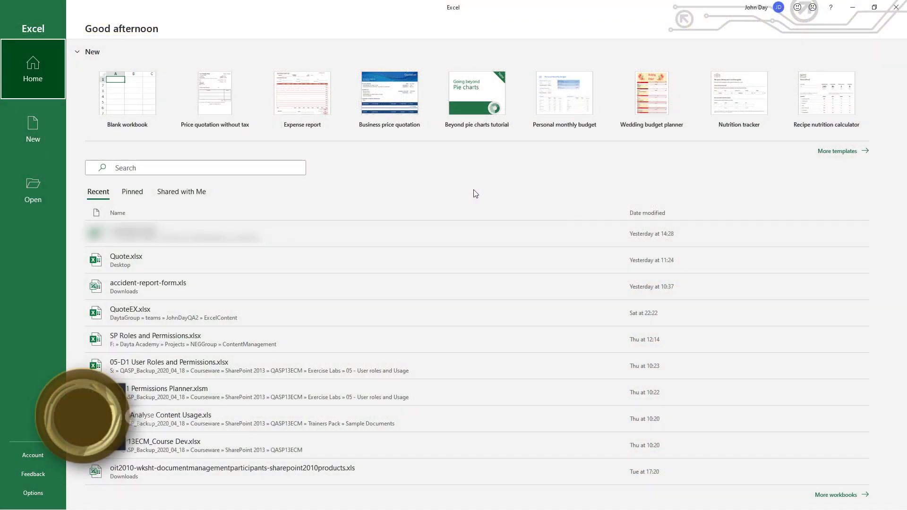
Create a workbook from the 'Price quotation without tax' template.
{"action": "left_click", "coordinate": [32, 132]}
{"action": "left_click", "coordinate": [246, 124]}
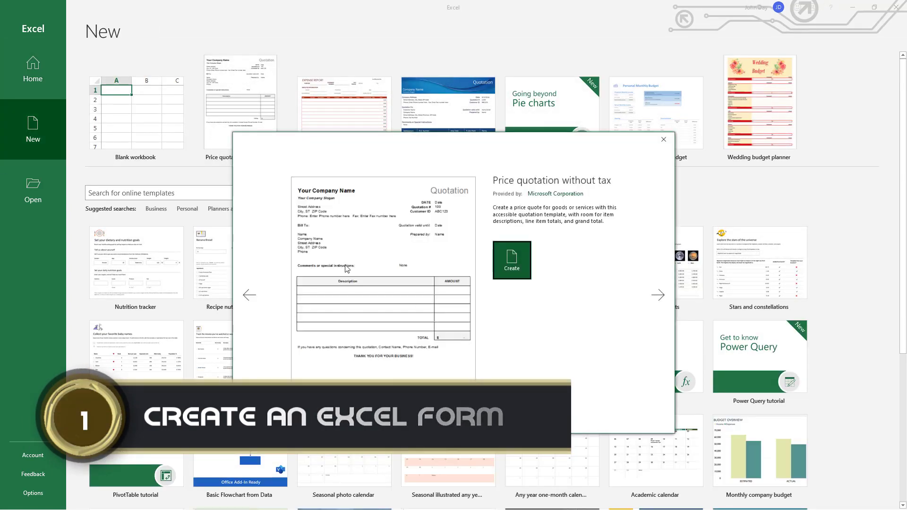
{"action": "left_click", "coordinate": [514, 265]}
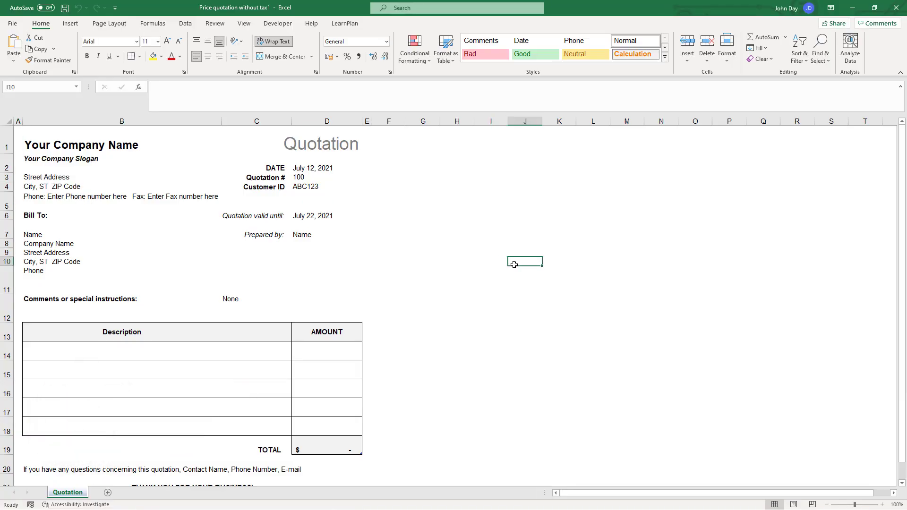
{"action": "scroll", "coordinate": [430, 314], "scroll_direction": "down", "scroll_amount": 1}
{"action": "scroll", "coordinate": [382, 269], "scroll_direction": "up", "scroll_amount": 1}
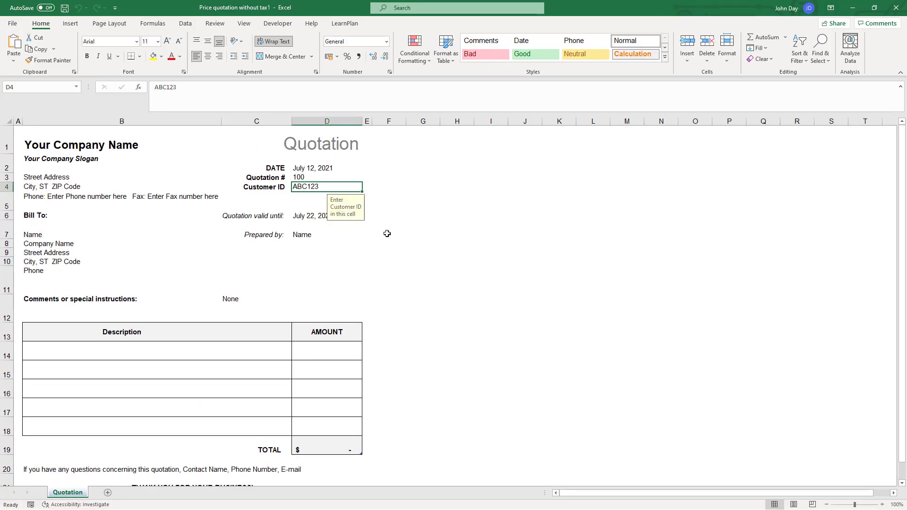
Highlight cells B8, D19 and D4 yellow and name D4 CustomerID.
{"action": "left_click", "coordinate": [40, 244]}
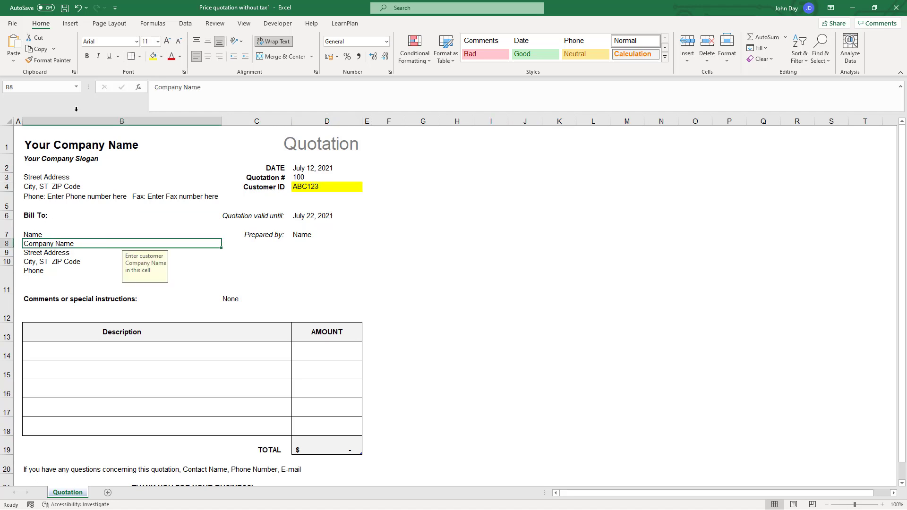
{"action": "left_click", "coordinate": [327, 442]}
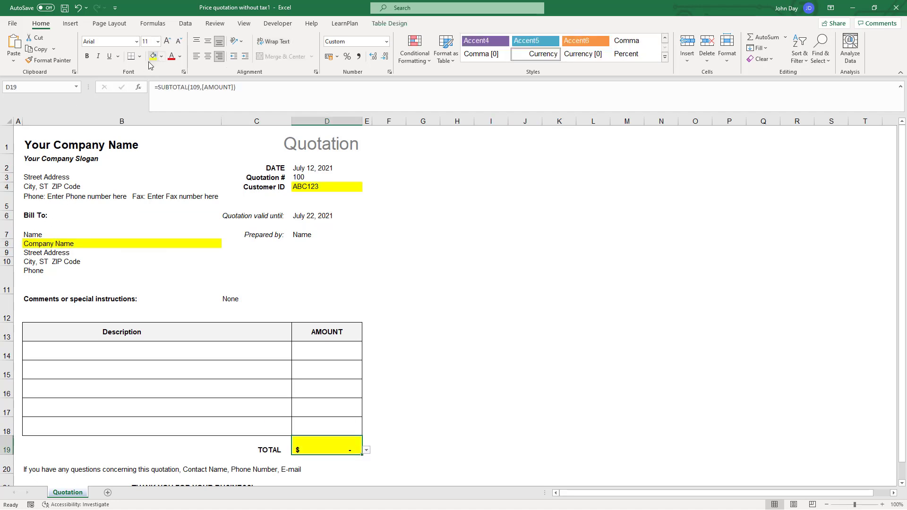
{"action": "left_click", "coordinate": [446, 230]}
{"action": "left_click", "coordinate": [320, 188]}
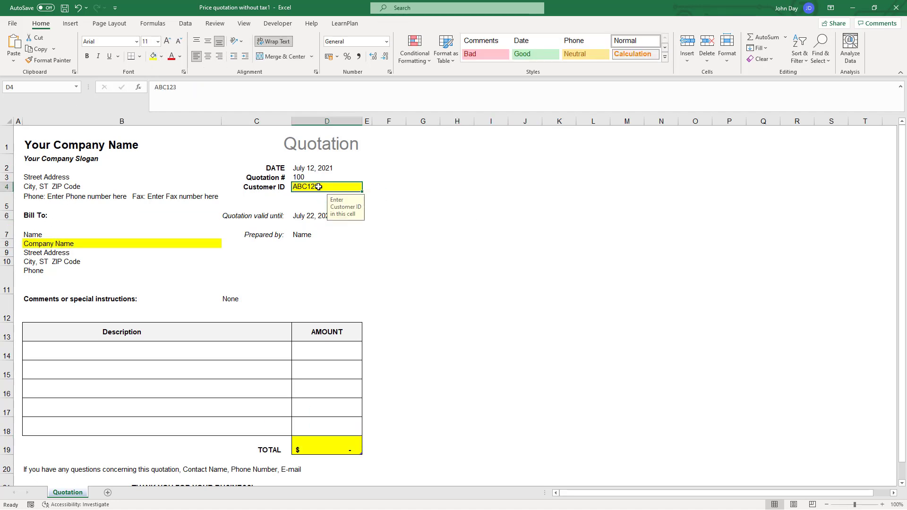
{"action": "left_click", "coordinate": [19, 87]}
{"action": "type", "text": "CustomerI"}
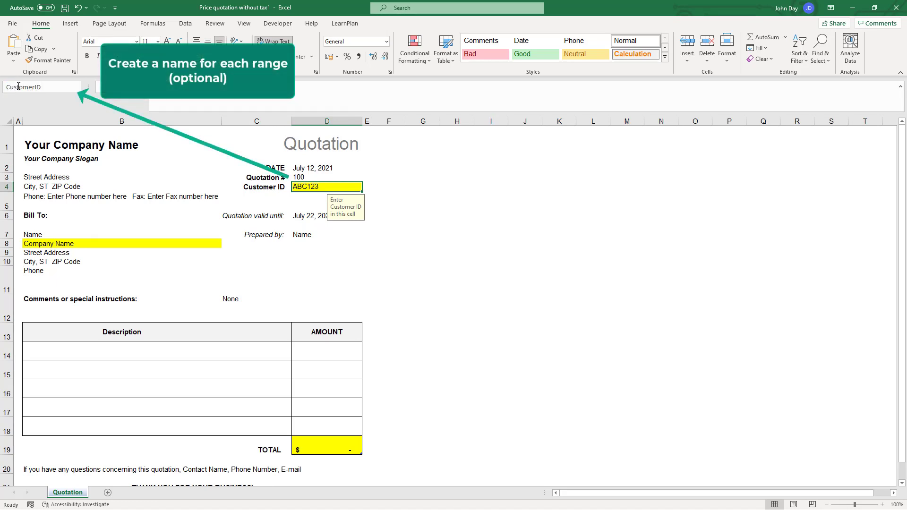
Name cell B8 CompanyName and the total cell D19 QuoteTotal.
{"action": "left_click", "coordinate": [71, 244]}
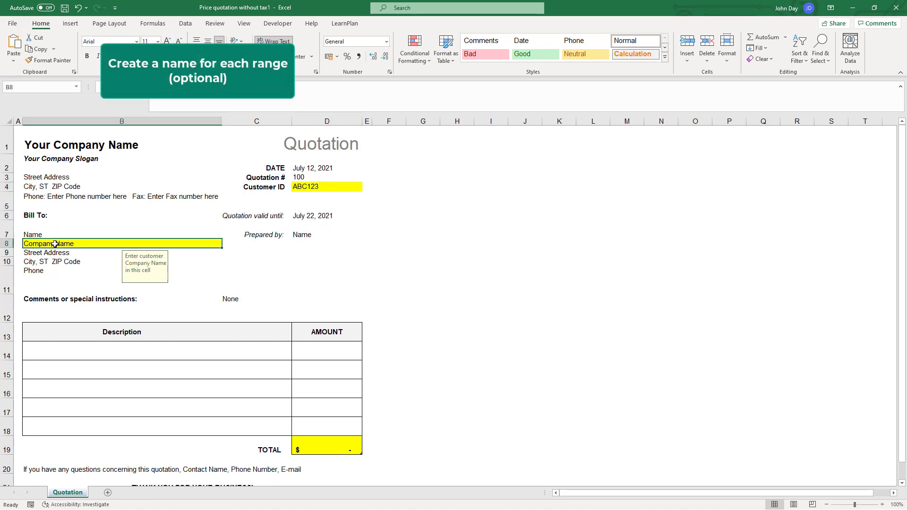
{"action": "left_click", "coordinate": [34, 86]}
{"action": "type", "text": "Com"}
{"action": "type", "text": "me"}
{"action": "key", "text": "Return"}
{"action": "left_click", "coordinate": [334, 446]}
{"action": "left_click", "coordinate": [29, 86]}
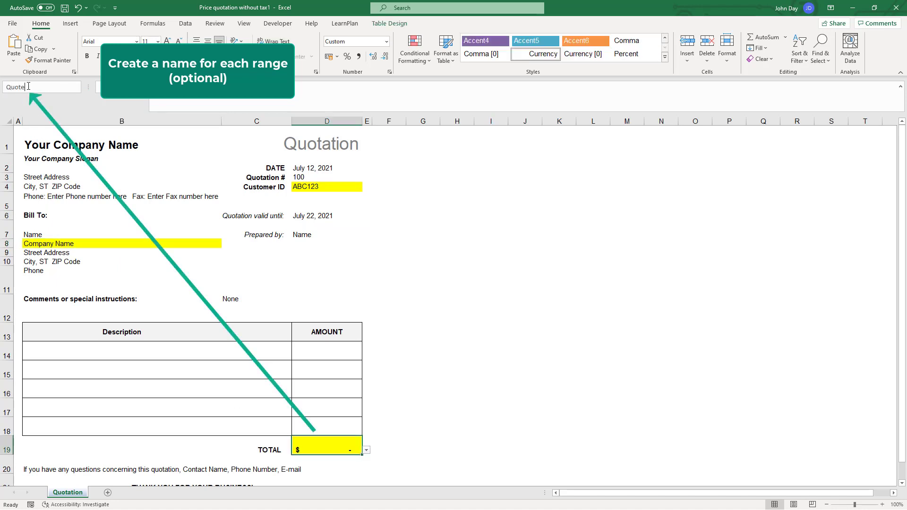
{"action": "type", "text": "TotalAmount"}
{"action": "key", "text": "Return"}
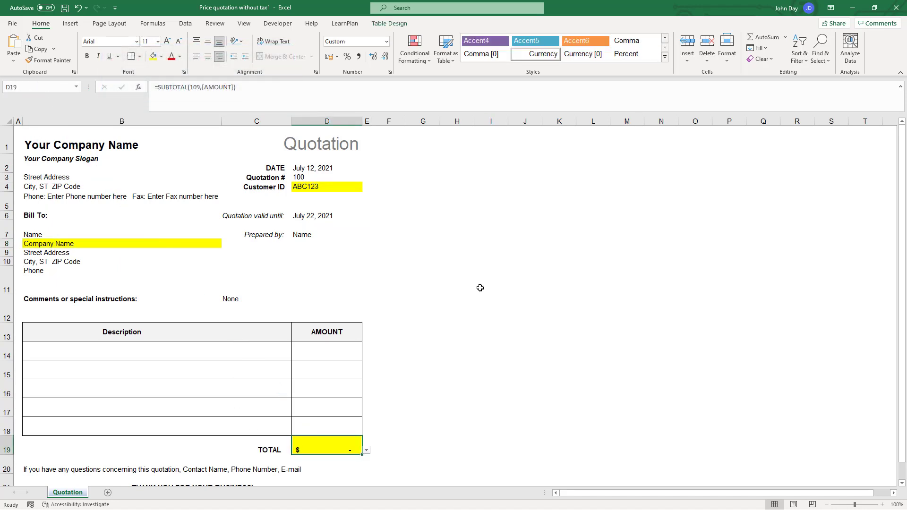
Add a new sheet with headers CustomerID, Company Name and QuoteTotal in B1:D1, widening the columns.
{"action": "left_click", "coordinate": [107, 494]}
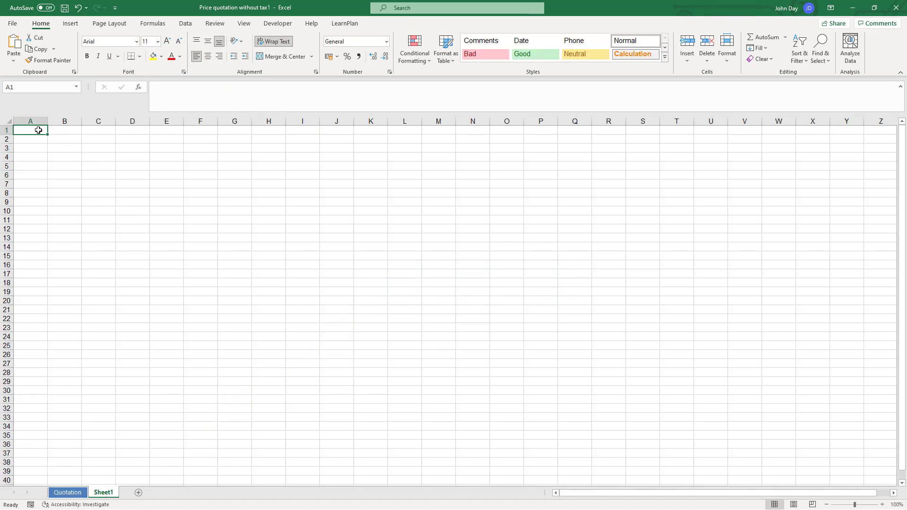
{"action": "key", "text": "Right"}
{"action": "type", "text": "Cust"}
{"action": "key", "text": "Return"}
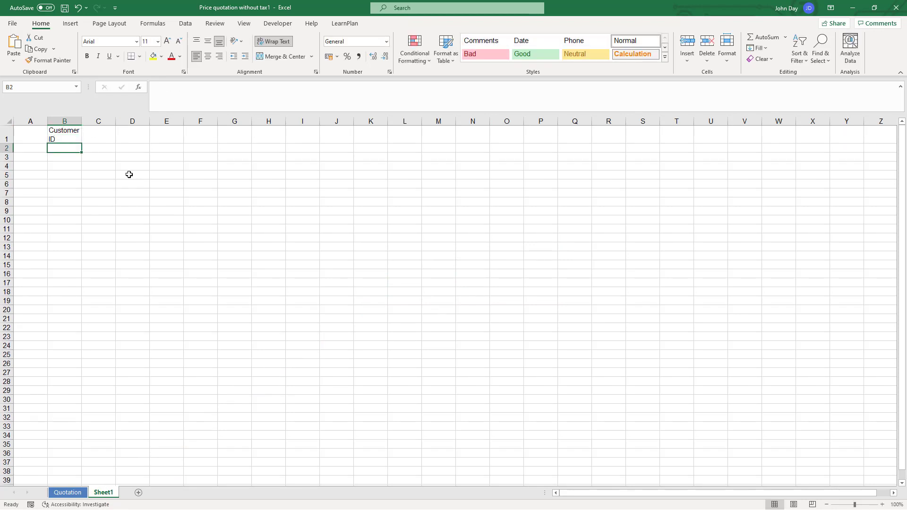
{"action": "left_click_drag", "start_coordinate": [81, 120], "coordinate": [104, 121]}
{"action": "left_click", "coordinate": [121, 138]}
{"action": "type", "text": "Company Name"}
{"action": "key", "text": "ctrl+Return"}
{"action": "left_click_drag", "start_coordinate": [138, 121], "coordinate": [204, 122]}
{"action": "left_click", "coordinate": [221, 135]}
{"action": "type", "text": "Quote"}
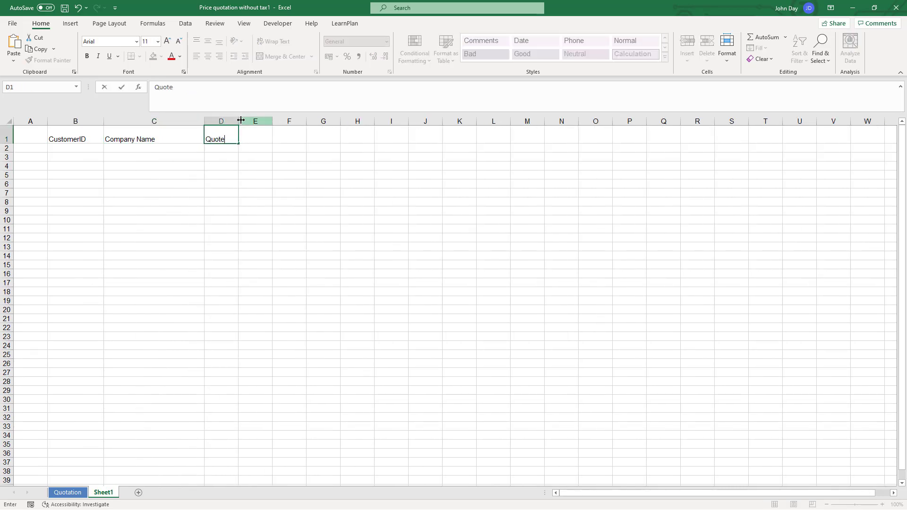
{"action": "type", "text": "Total"}
{"action": "key", "text": "Return"}
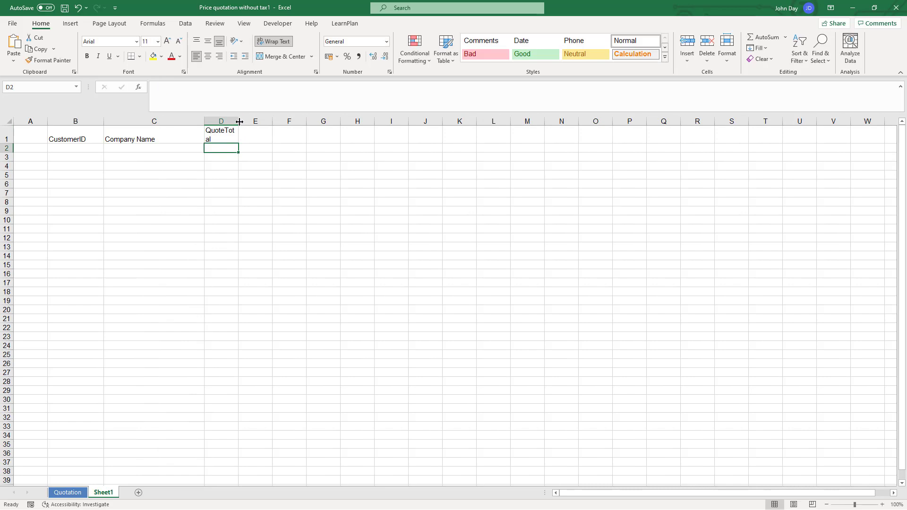
{"action": "left_click_drag", "start_coordinate": [241, 121], "coordinate": [275, 121]}
Enter ID in A1 and 1 in A2, then make the header row A1:D1 bold.
{"action": "left_click", "coordinate": [180, 164]}
{"action": "left_click", "coordinate": [31, 136]}
{"action": "type", "text": "ID"}
{"action": "key", "text": "ctrl+Return"}
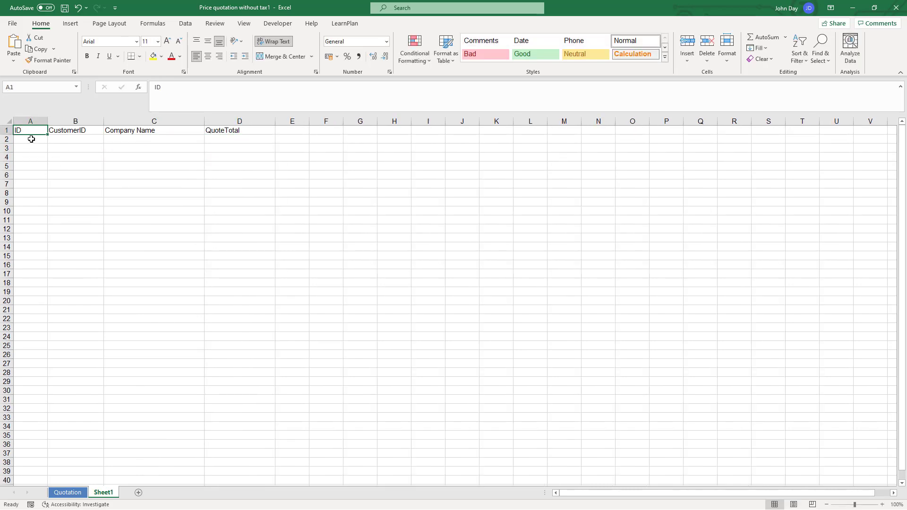
{"action": "left_click", "coordinate": [31, 139]}
{"action": "type", "text": "1"}
{"action": "key", "text": "ctrl+Return"}
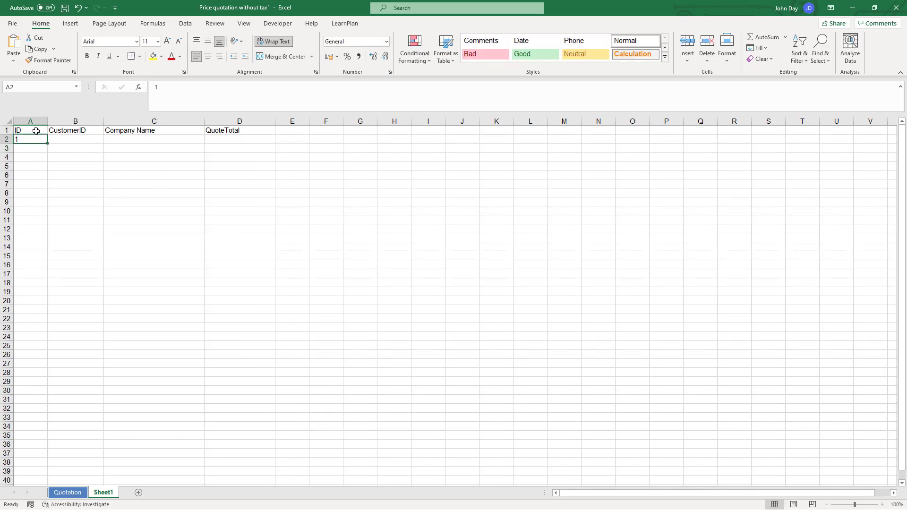
{"action": "left_click_drag", "start_coordinate": [33, 130], "coordinate": [219, 129]}
{"action": "key", "text": "ctrl+b"}
{"action": "left_click", "coordinate": [211, 174]}
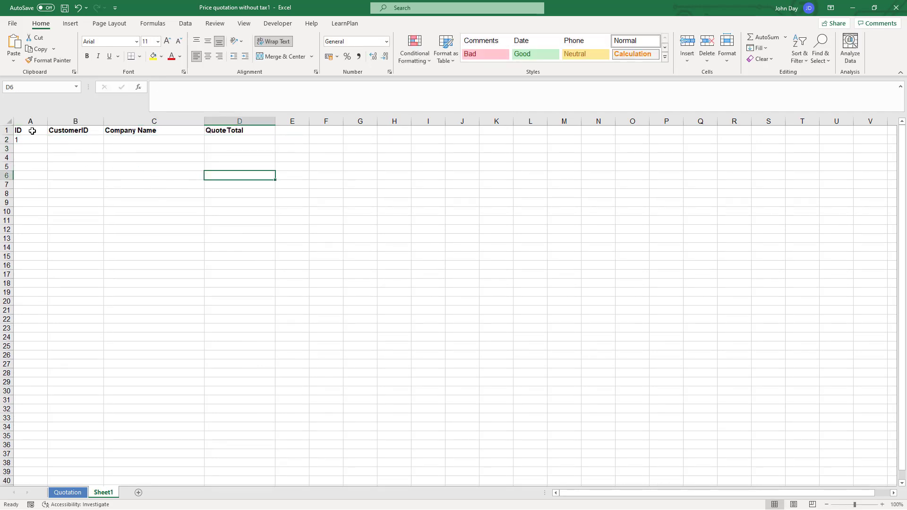
Turn the range A1:D2 into a table with headers.
{"action": "left_click_drag", "start_coordinate": [32, 131], "coordinate": [246, 139]}
{"action": "left_click", "coordinate": [63, 26]}
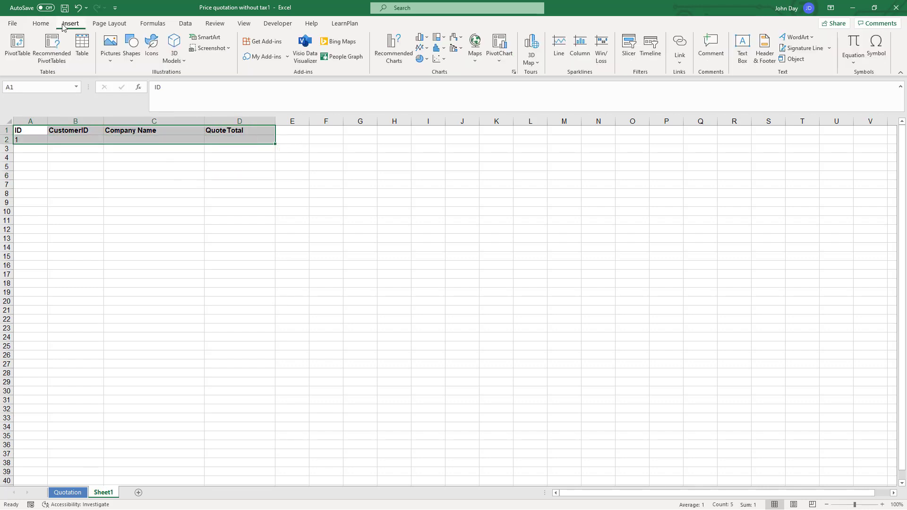
{"action": "key", "text": "ctrl+q"}
{"action": "key", "text": "Escape"}
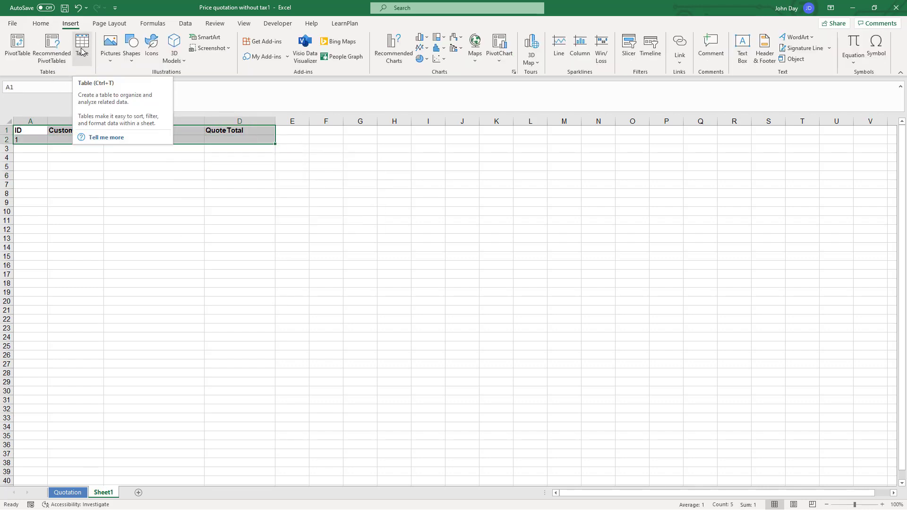
{"action": "left_click", "coordinate": [81, 47]}
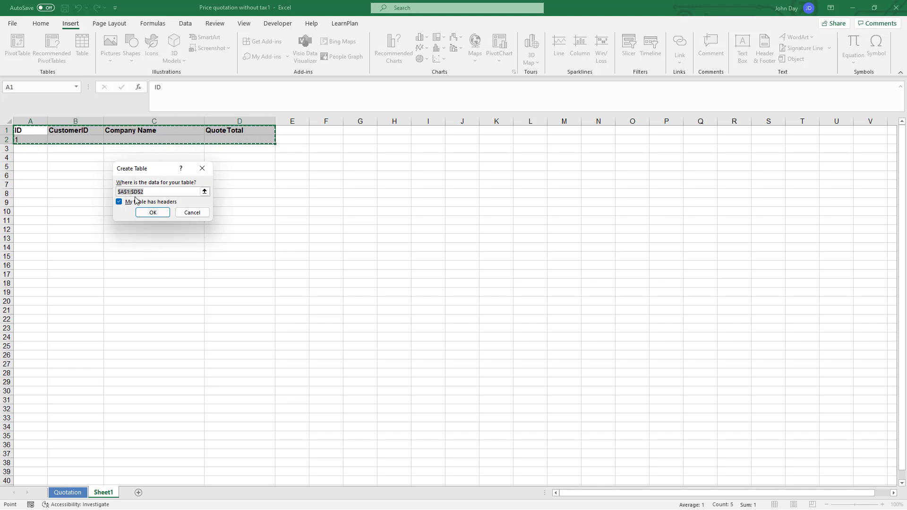
{"action": "left_click", "coordinate": [153, 213]}
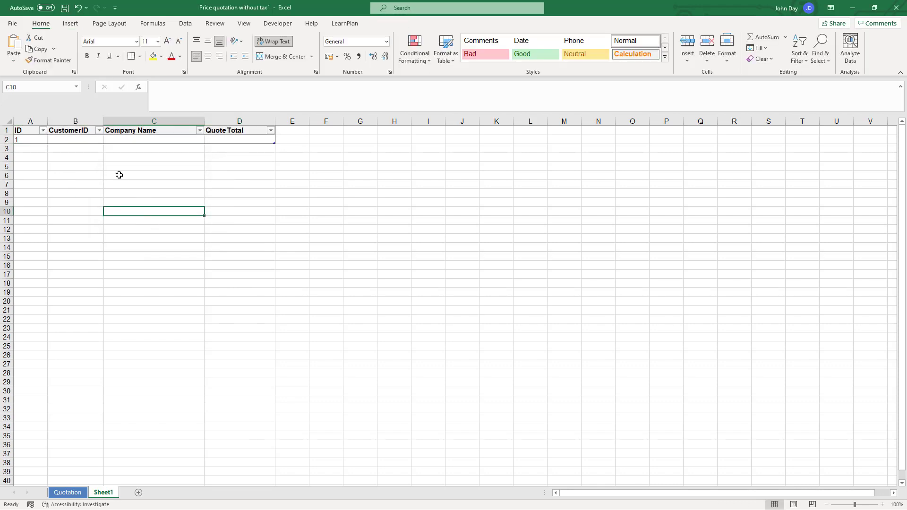
Enter =CustomerID, =CompanyName and =QuoteTotal in B2, C2 and D2.
{"action": "left_click", "coordinate": [90, 140]}
{"action": "type", "text": "="}
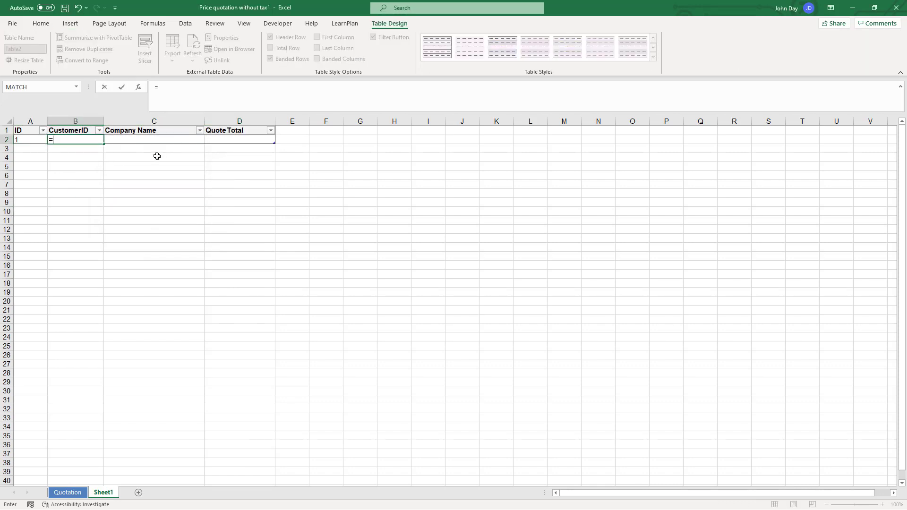
{"action": "key", "text": "F3"}
{"action": "left_click", "coordinate": [123, 177]}
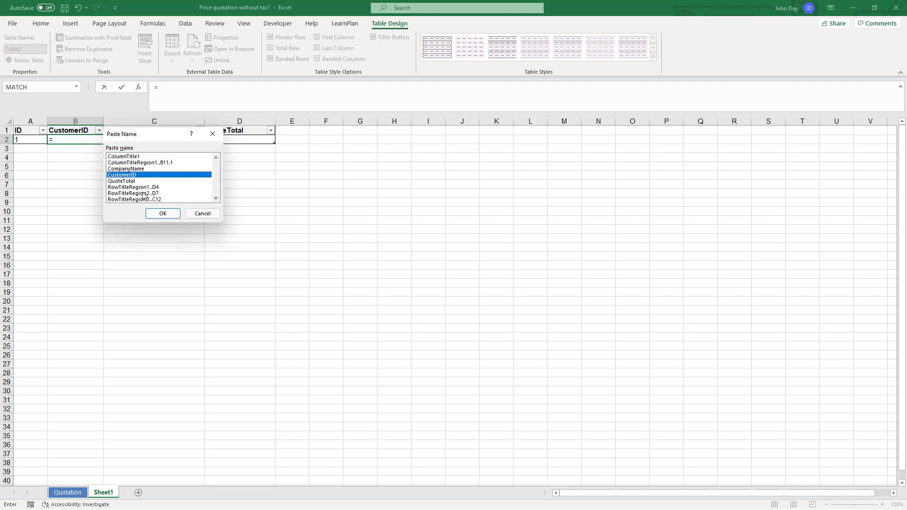
{"action": "left_click", "coordinate": [163, 213]}
{"action": "key", "text": "Return"}
{"action": "left_click", "coordinate": [145, 142]}
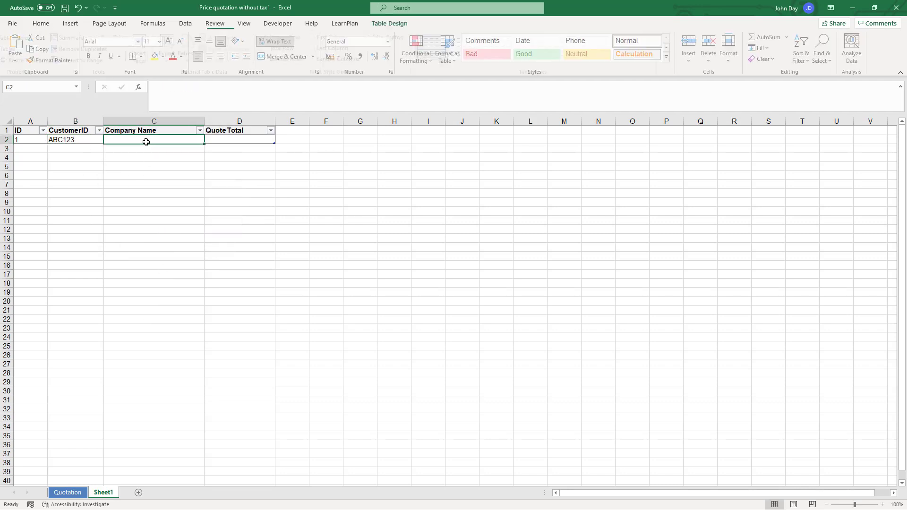
{"action": "type", "text": "="}
{"action": "left_click", "coordinate": [78, 492]}
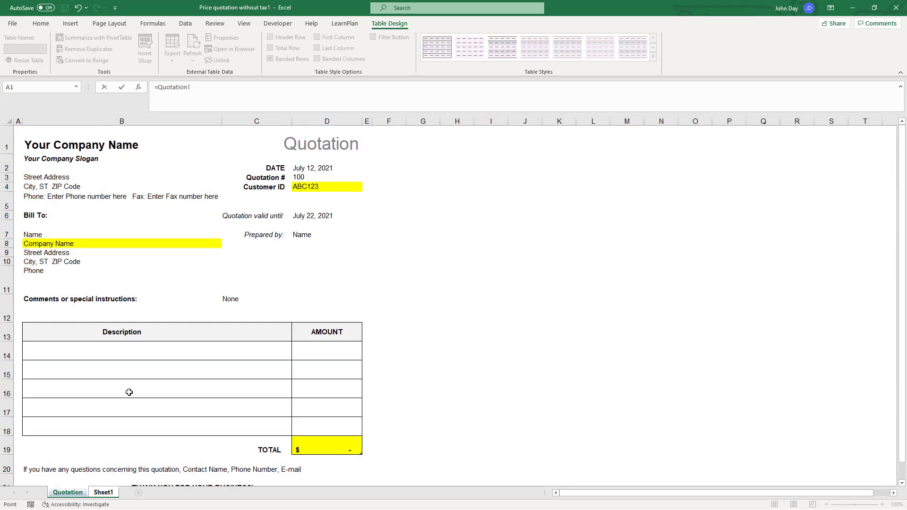
{"action": "left_click", "coordinate": [59, 245]}
{"action": "key", "text": "Tab"}
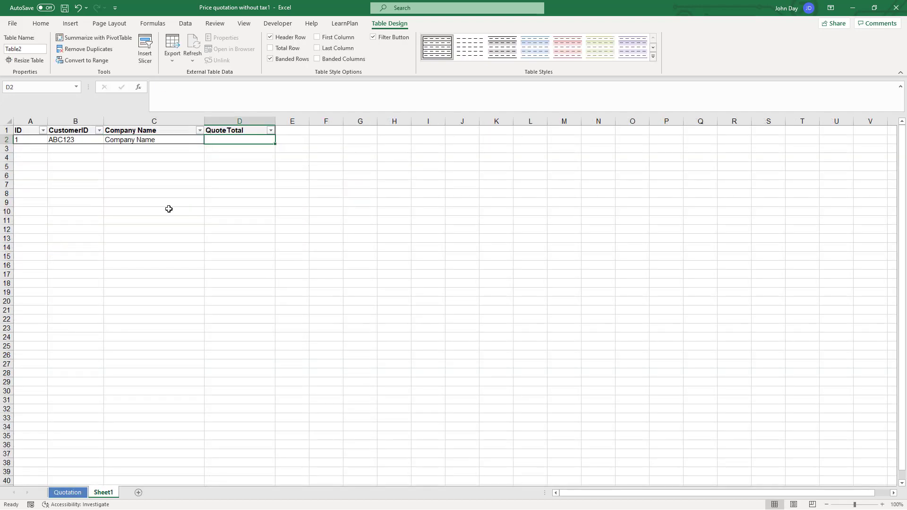
{"action": "type", "text": "="}
{"action": "key", "text": "F3"}
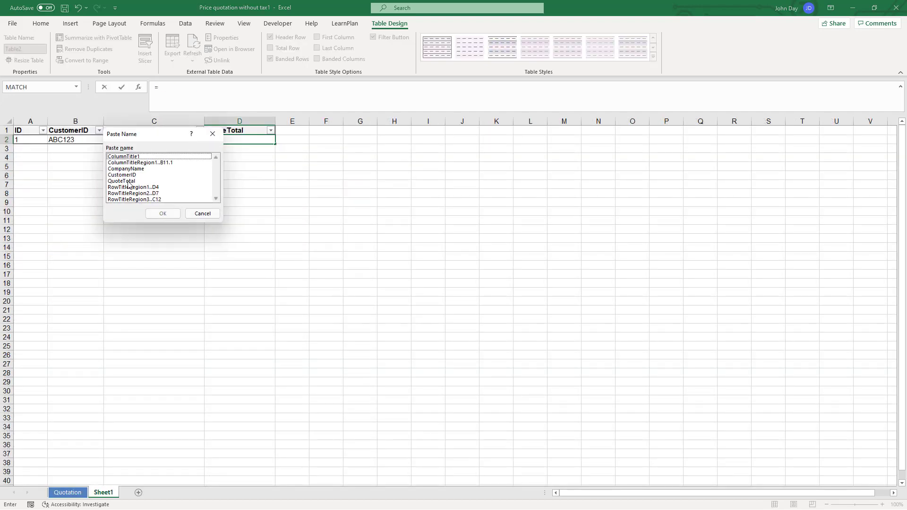
{"action": "left_click", "coordinate": [128, 181]}
{"action": "left_click", "coordinate": [170, 214]}
{"action": "key", "text": "Return"}
{"action": "key", "text": "Up"}
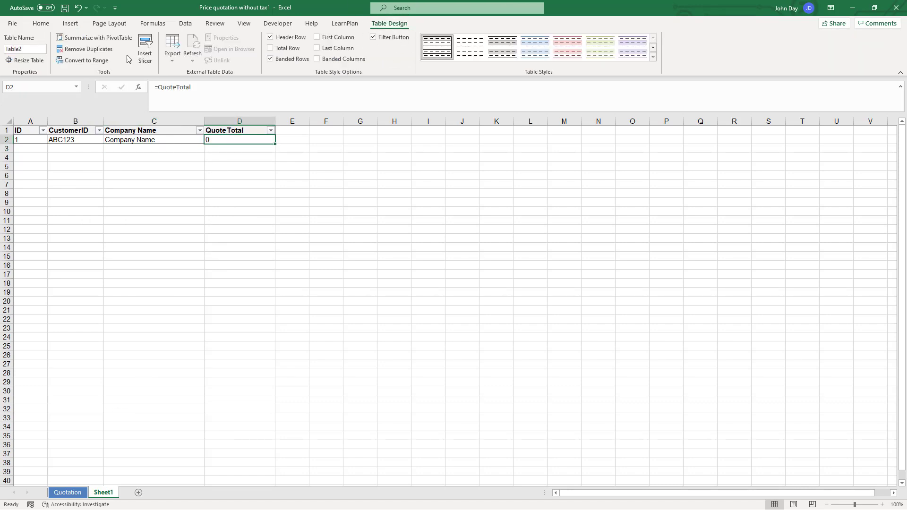
Name the table tblQuoteData and rename the sheet to QuoteData.
{"action": "left_click", "coordinate": [26, 50]}
{"action": "type", "text": "tblQuo"}
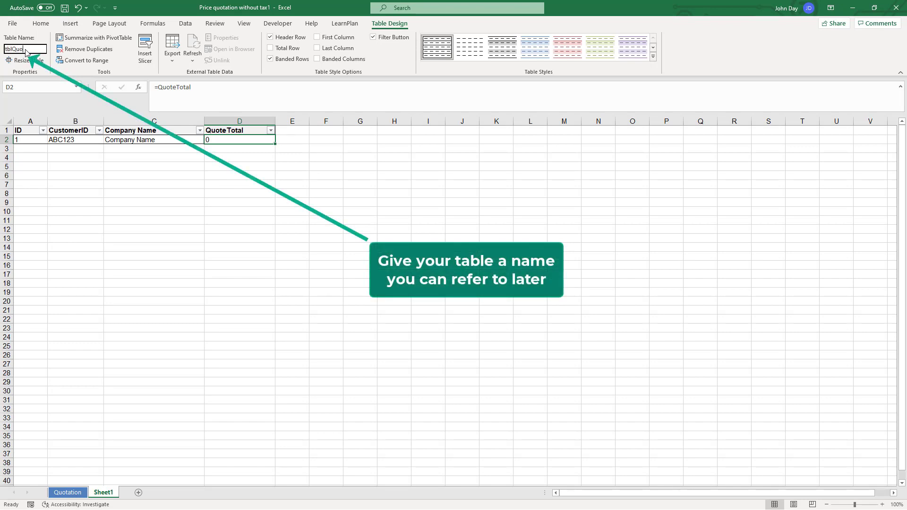
{"action": "type", "text": "at"}
{"action": "key", "text": "Return"}
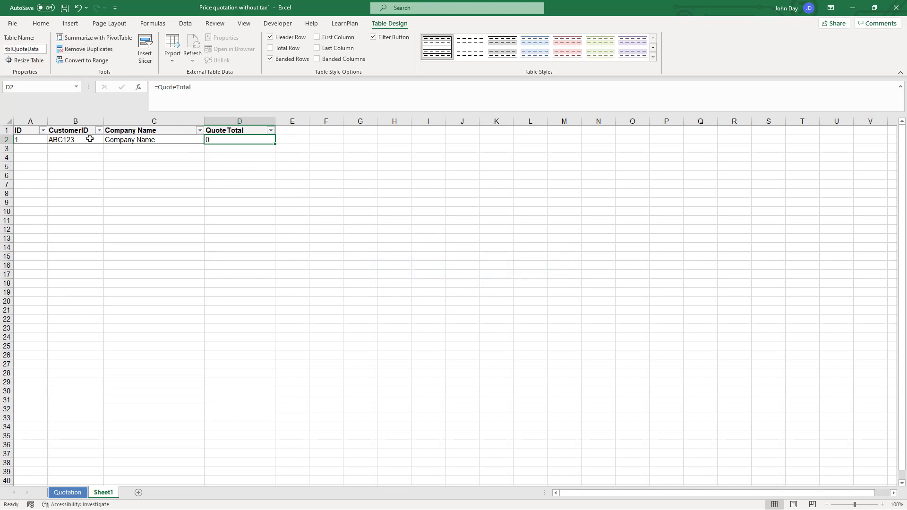
{"action": "double_click", "coordinate": [103, 492]}
{"action": "type", "text": "QuoteData"}
{"action": "key", "text": "Return"}
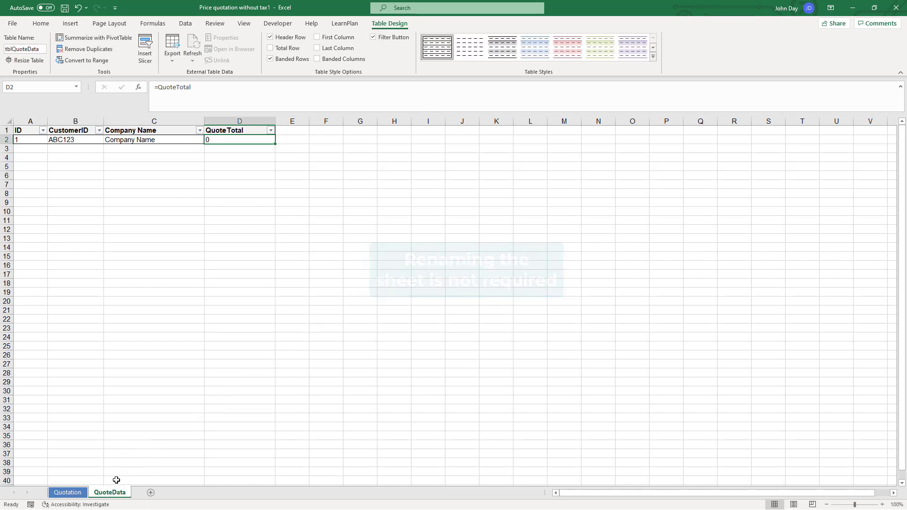
Enter test amounts 300 and 400 on Quotation and format QuoteTotal as currency, showing $700.00.
{"action": "left_click", "coordinate": [68, 492]}
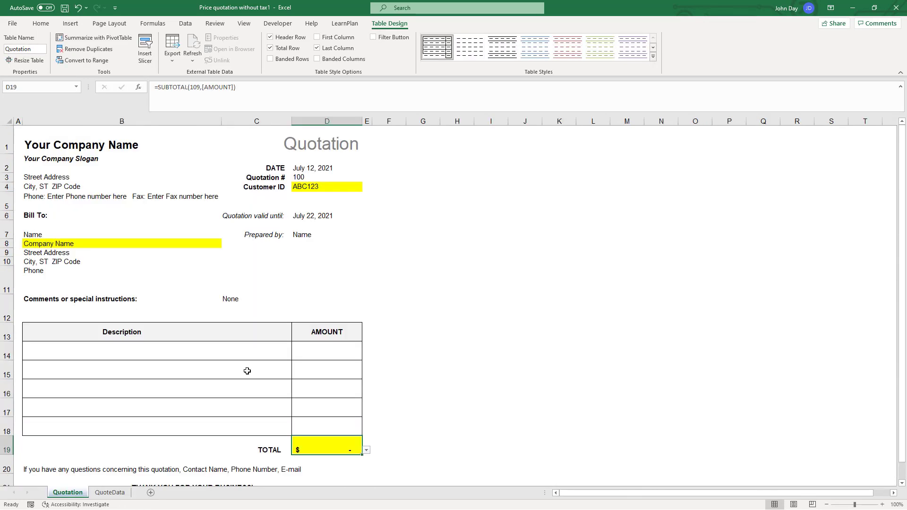
{"action": "type", "text": "sdfsdfsdfds"}
{"action": "left_click", "coordinate": [321, 356]}
{"action": "type", "text": "300"}
{"action": "key", "text": "Return"}
{"action": "type", "text": "400"}
{"action": "key", "text": "Return"}
{"action": "left_click", "coordinate": [111, 492]}
{"action": "left_click", "coordinate": [40, 23]}
{"action": "left_click", "coordinate": [328, 56]}
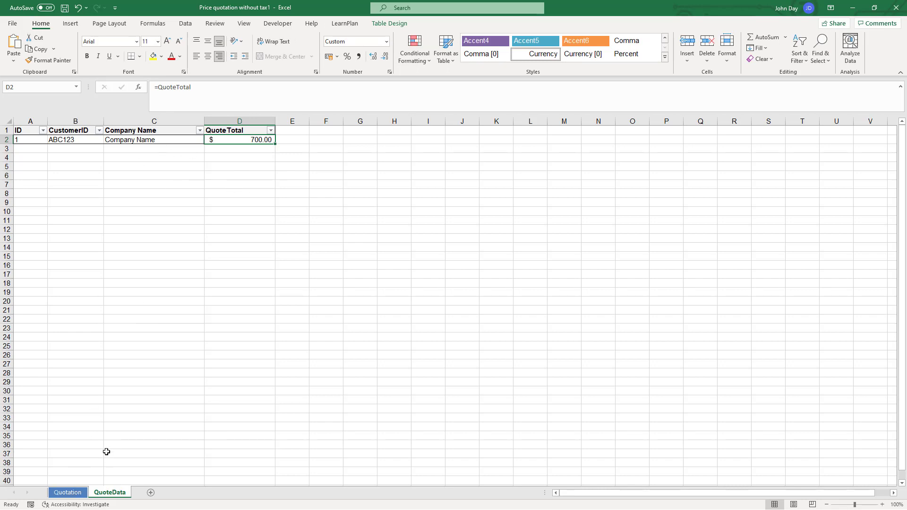
Hide the QuoteData sheet.
{"action": "right_click", "coordinate": [113, 494]}
{"action": "left_click", "coordinate": [157, 461]}
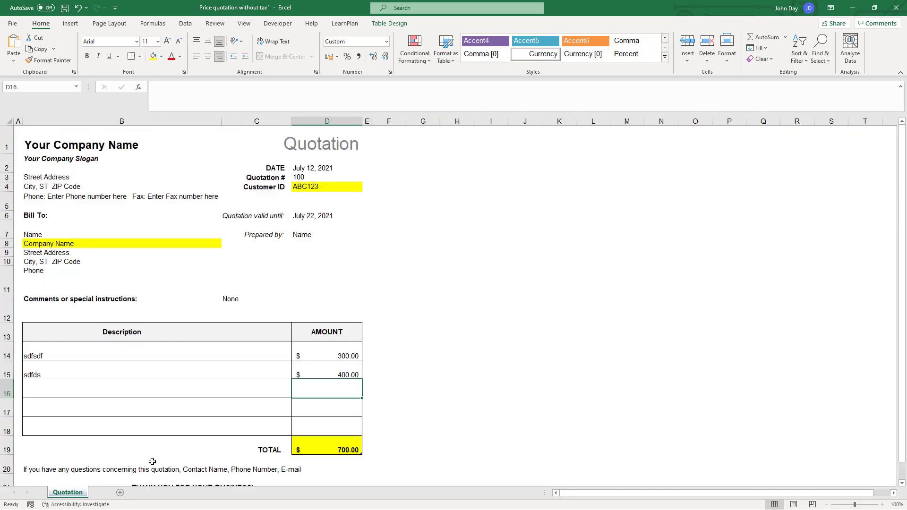
Remove the yellow fill from cells D4, B8 and D19.
{"action": "left_click", "coordinate": [318, 186]}
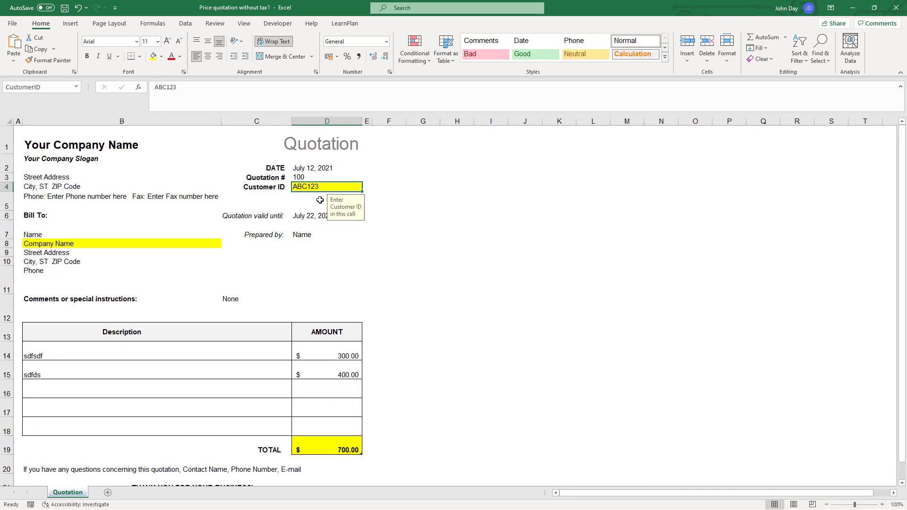
{"action": "left_click", "coordinate": [162, 56]}
{"action": "left_click", "coordinate": [170, 162]}
{"action": "left_click", "coordinate": [95, 243]}
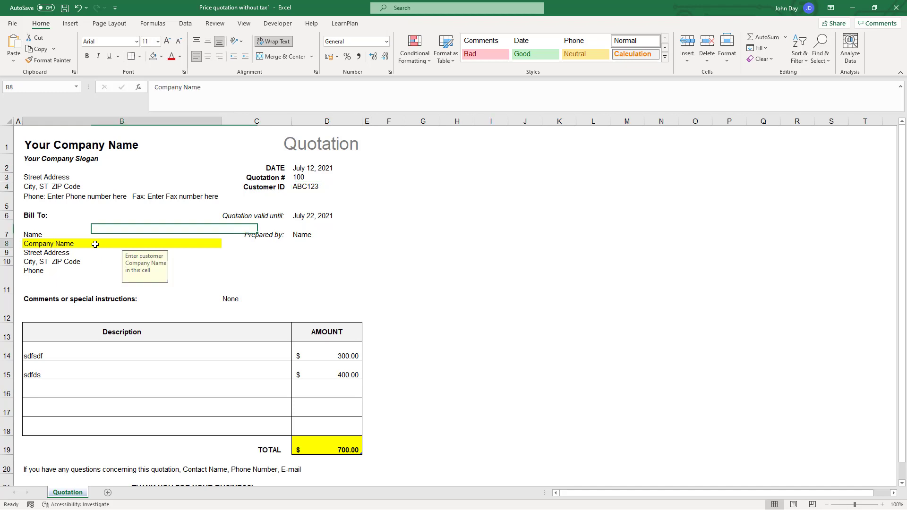
{"action": "left_click", "coordinate": [162, 56]}
{"action": "left_click", "coordinate": [166, 161]}
{"action": "left_click", "coordinate": [324, 447]}
{"action": "left_click", "coordinate": [162, 56]}
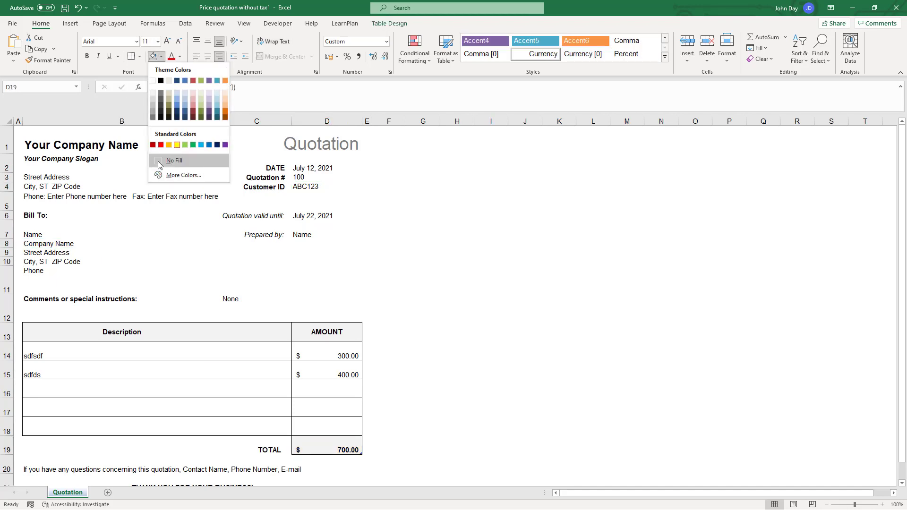
{"action": "left_click", "coordinate": [160, 161]}
Set the company name to Dayta Academy with a new slogan and save as Quote.xlsx.
{"action": "left_click", "coordinate": [67, 148]}
{"action": "type", "text": "Dayta Academy"}
{"action": "key", "text": "Return"}
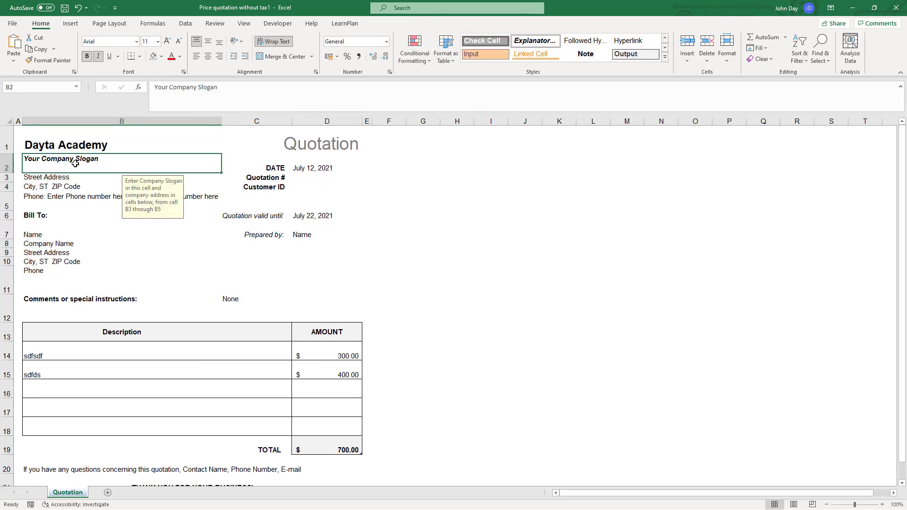
{"action": "type", "text": "\"Step into my Office!"}
{"action": "key", "text": "Return"}
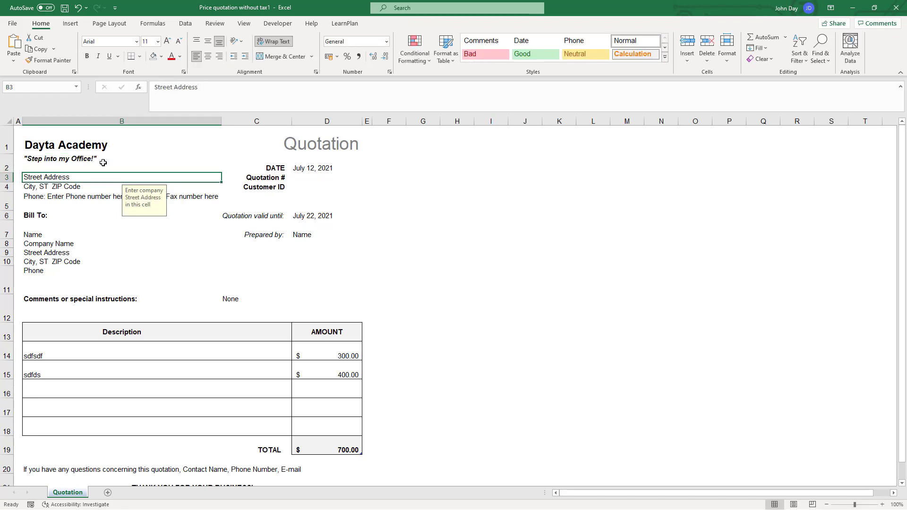
{"action": "left_click", "coordinate": [82, 159]}
{"action": "key", "text": "F12"}
{"action": "type", "text": "Quote"}
{"action": "left_click", "coordinate": [374, 253]}
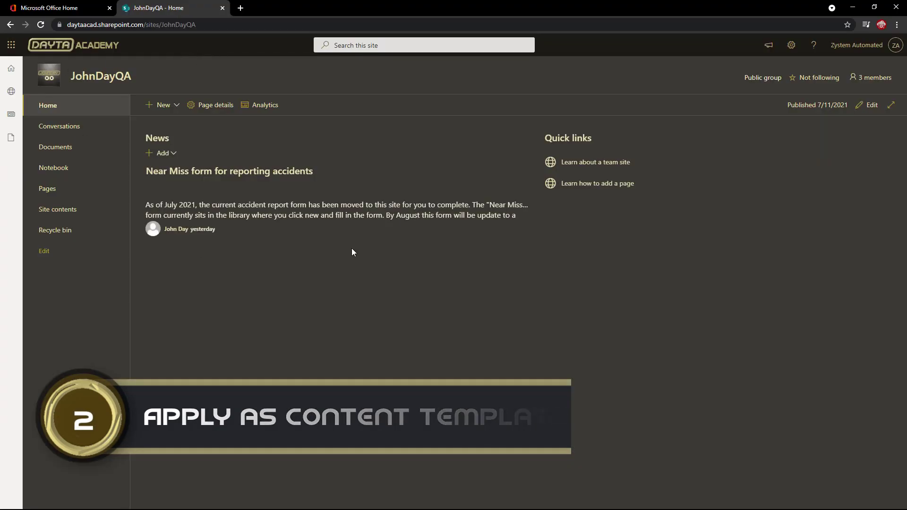
Create a new document library named Quotes on the site.
{"action": "left_click", "coordinate": [176, 107]}
{"action": "left_click", "coordinate": [165, 144]}
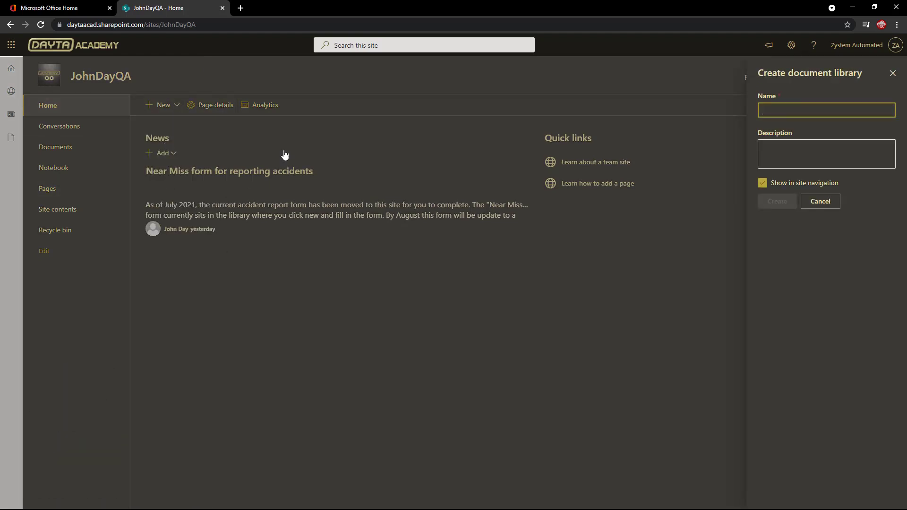
{"action": "type", "text": "Quotes"}
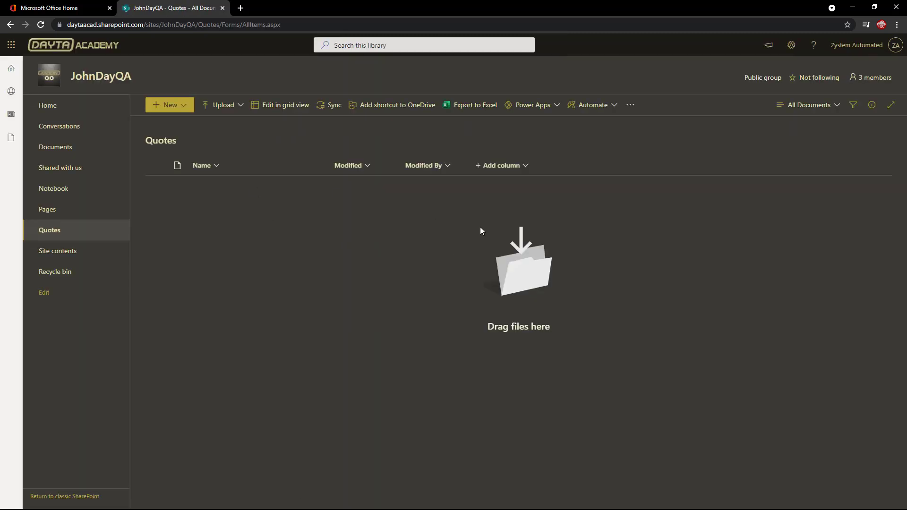
Add single-line text columns CustomerID, CompanyName and QuoteTotal to the library.
{"action": "left_click", "coordinate": [524, 165]}
{"action": "left_click", "coordinate": [501, 186]}
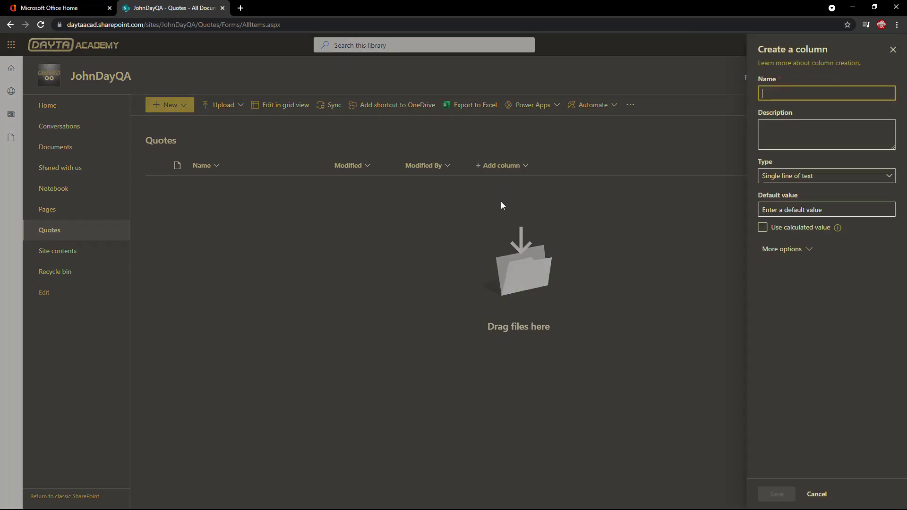
{"action": "type", "text": "CustomerID"}
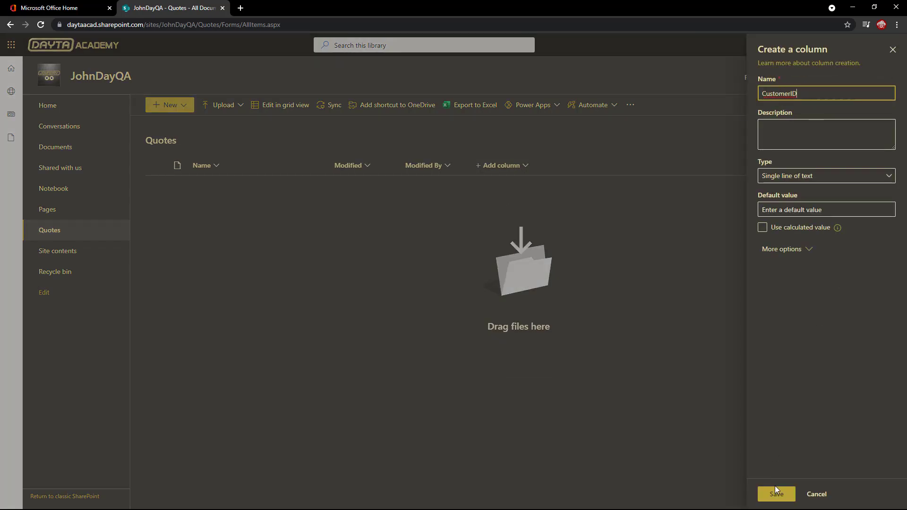
{"action": "left_click", "coordinate": [776, 489]}
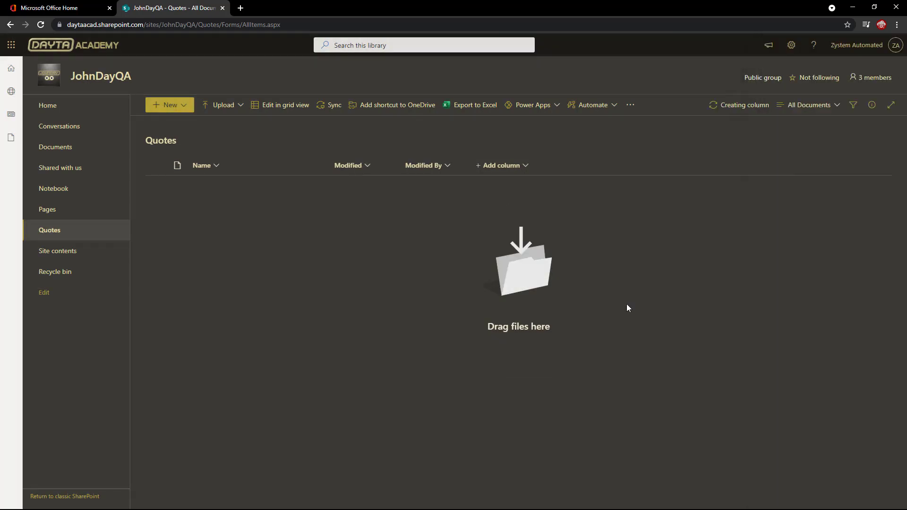
{"action": "left_click", "coordinate": [598, 165]}
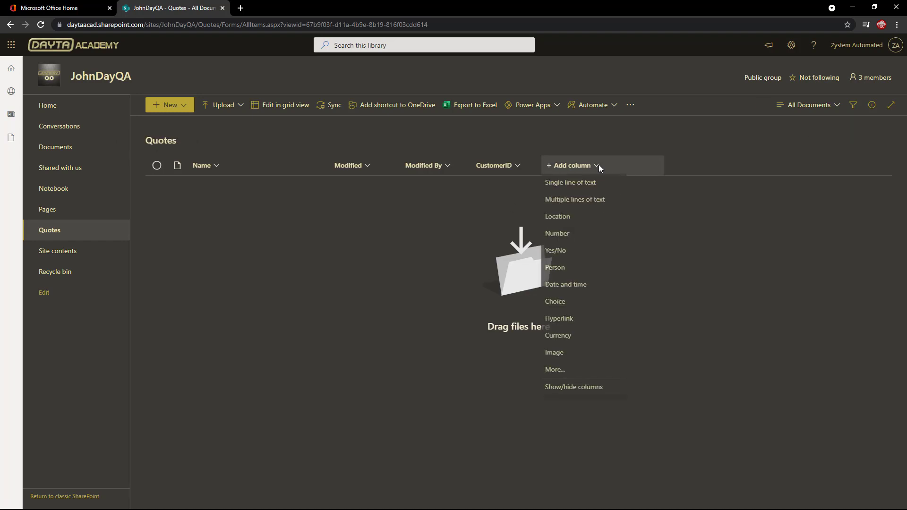
{"action": "left_click", "coordinate": [567, 181]}
{"action": "type", "text": "CompanyName"}
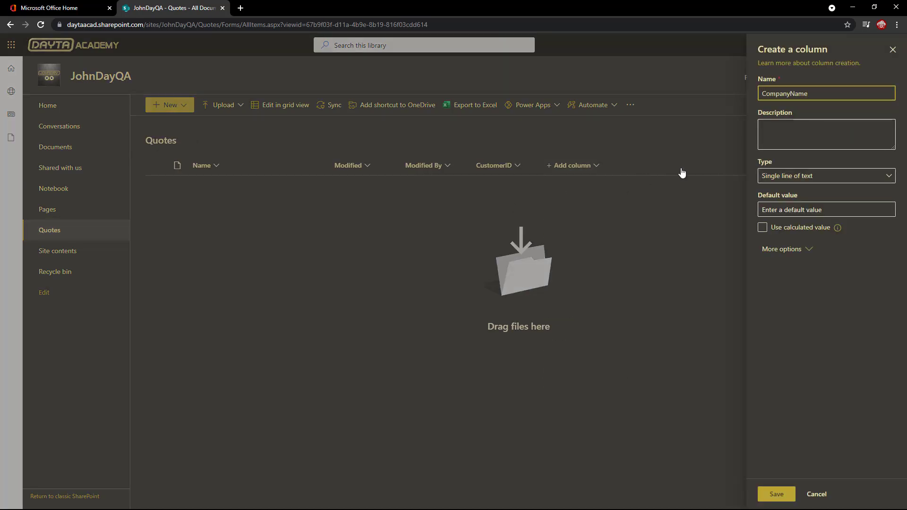
{"action": "key", "text": "Return"}
{"action": "left_click", "coordinate": [641, 165]}
{"action": "left_click", "coordinate": [658, 183]}
{"action": "type", "text": "QuoteTot"}
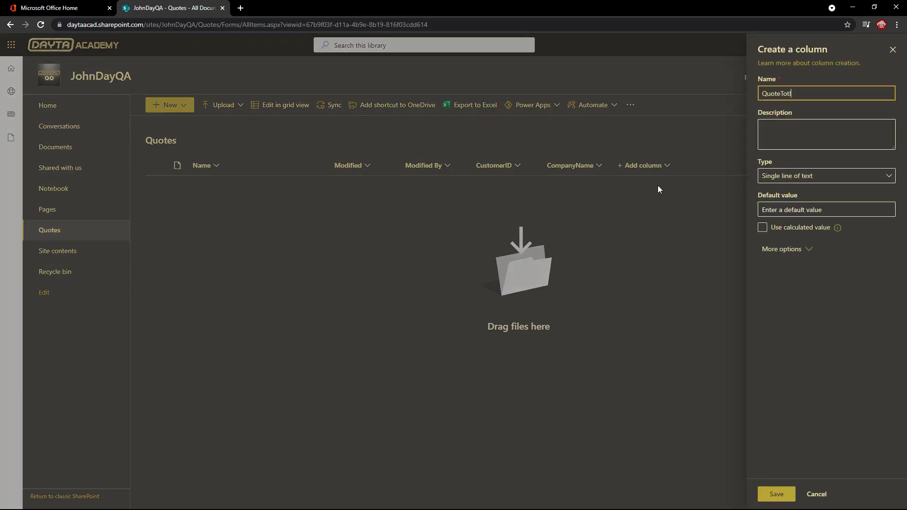
{"action": "type", "text": "al"}
{"action": "left_click", "coordinate": [778, 485]}
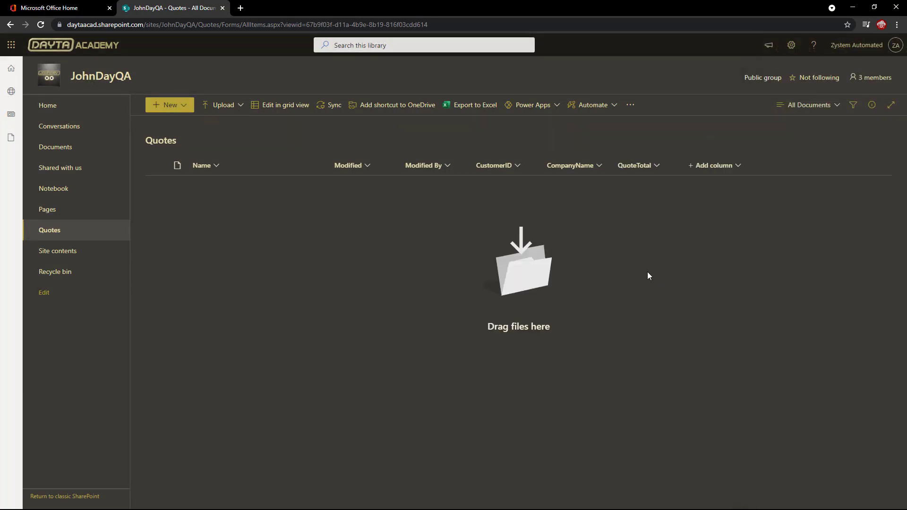
{"action": "mouse_move", "coordinate": [743, 165]}
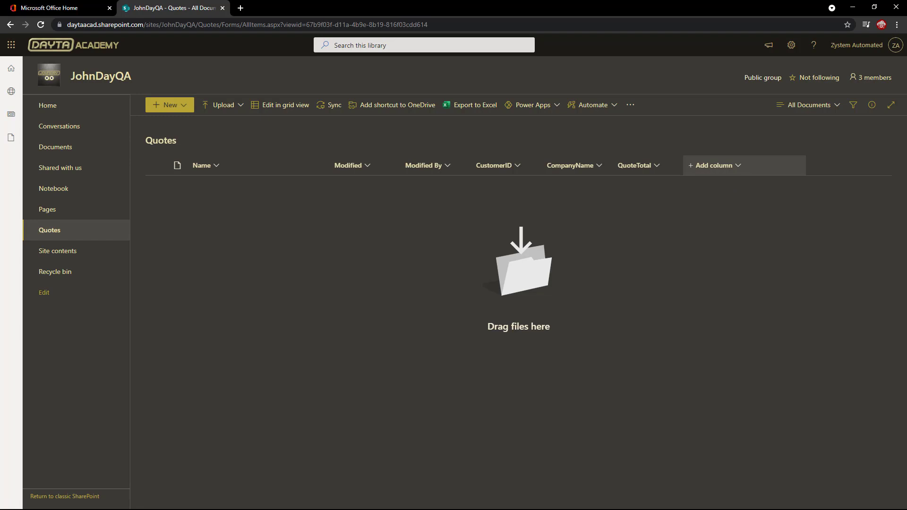
Upload Quote.xlsx as a new-document template and check it appears.
{"action": "left_click", "coordinate": [190, 105]}
{"action": "left_click", "coordinate": [178, 262]}
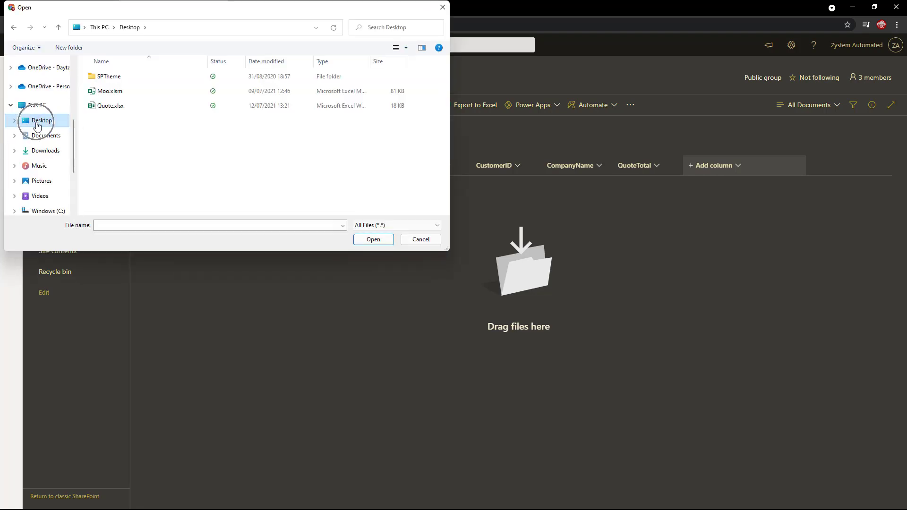
{"action": "left_click", "coordinate": [117, 110]}
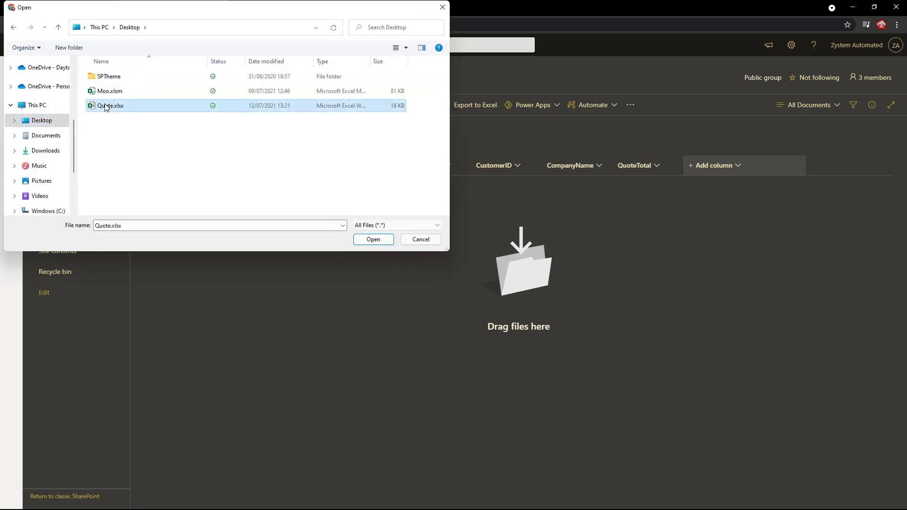
{"action": "left_click", "coordinate": [372, 240]}
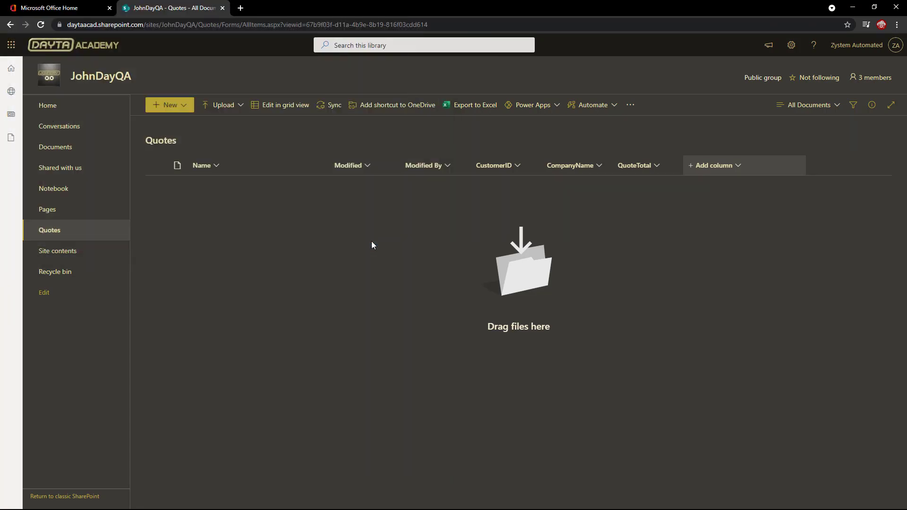
{"action": "left_click", "coordinate": [186, 105]}
{"action": "left_click", "coordinate": [204, 227]}
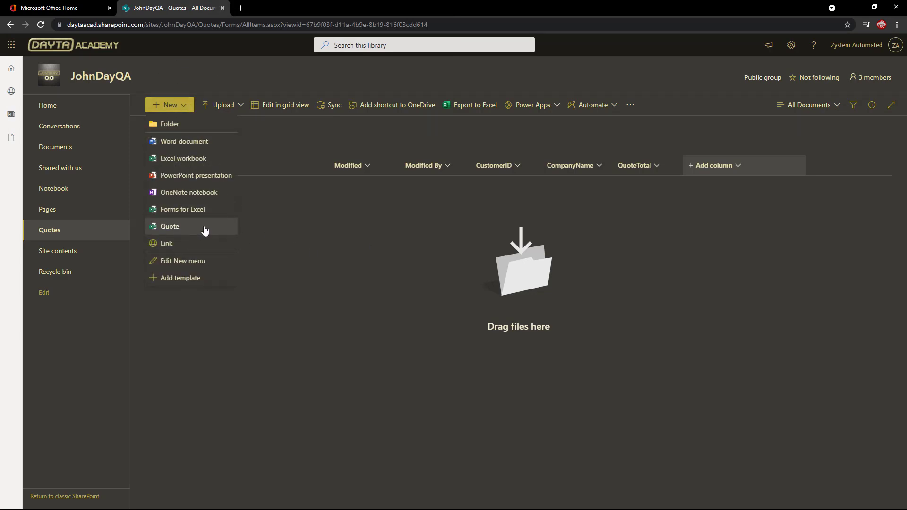
Untick every other new-document option so only Quote remains, and save.
{"action": "left_click", "coordinate": [214, 265]}
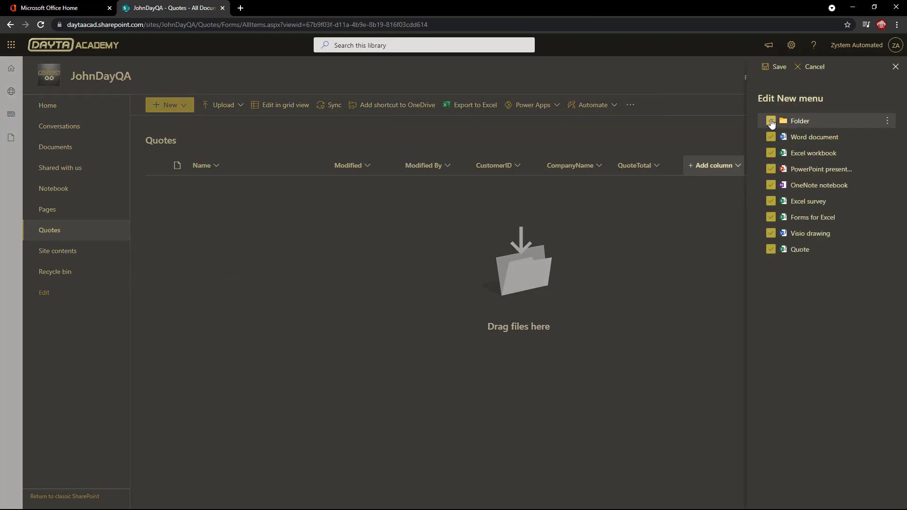
{"action": "left_click", "coordinate": [771, 120]}
{"action": "left_click", "coordinate": [771, 153]}
{"action": "left_click", "coordinate": [771, 169]}
{"action": "left_click", "coordinate": [771, 185]}
{"action": "left_click", "coordinate": [771, 202]}
{"action": "left_click", "coordinate": [771, 218]}
{"action": "left_click", "coordinate": [771, 233]}
{"action": "left_click", "coordinate": [777, 66]}
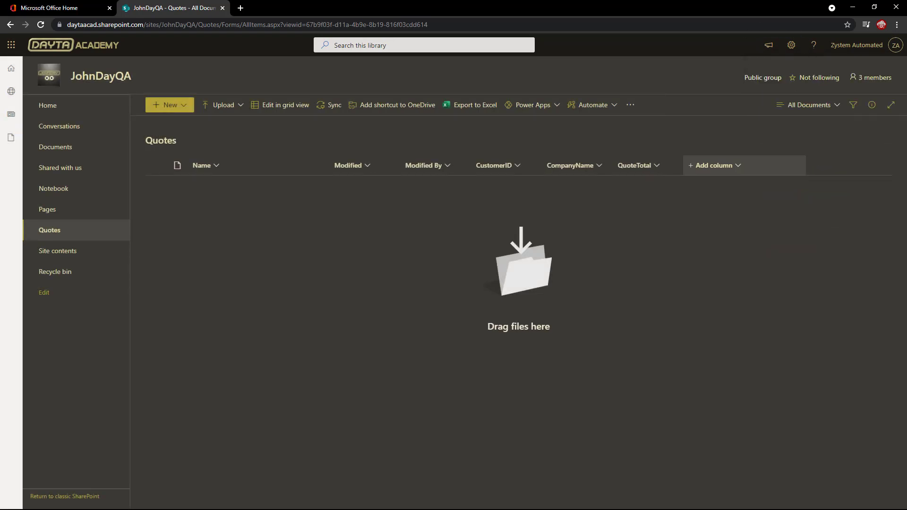
Start a new Quote and enter customer ID TEST001 and company Test Client.
{"action": "left_click", "coordinate": [183, 105]}
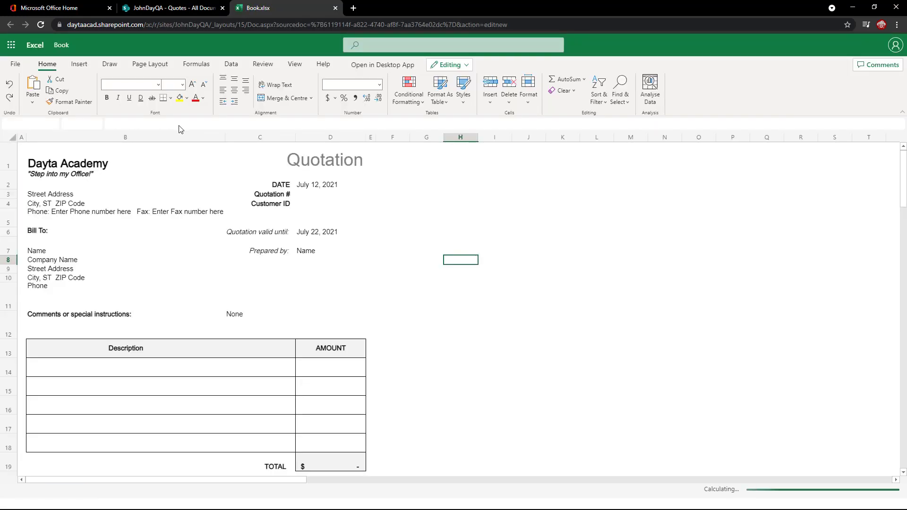
{"action": "left_click", "coordinate": [318, 204]}
{"action": "type", "text": "EST001"}
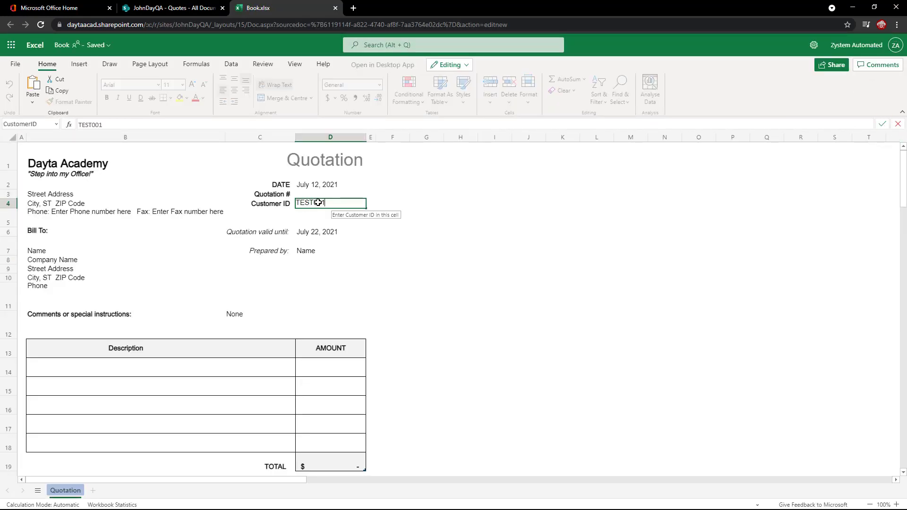
{"action": "key", "text": "Return"}
{"action": "left_click", "coordinate": [91, 241]}
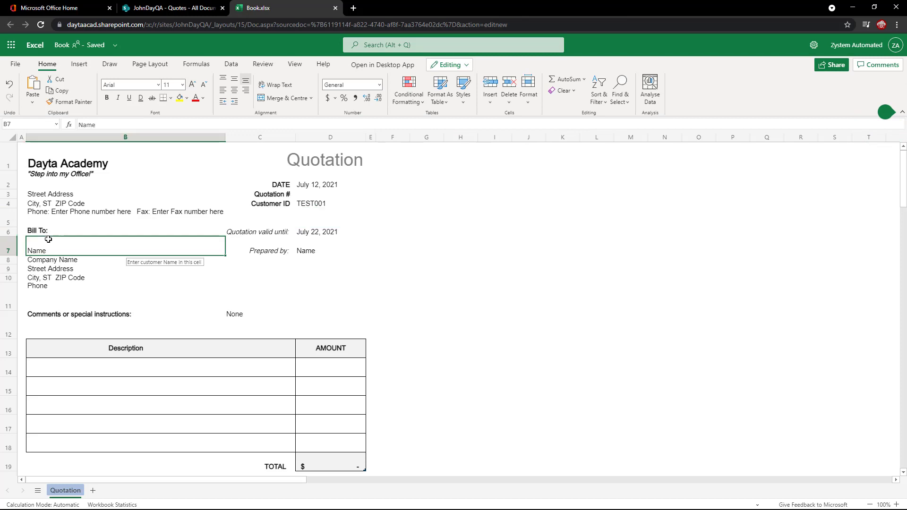
{"action": "left_click", "coordinate": [93, 256]}
{"action": "type", "text": "Test Client"}
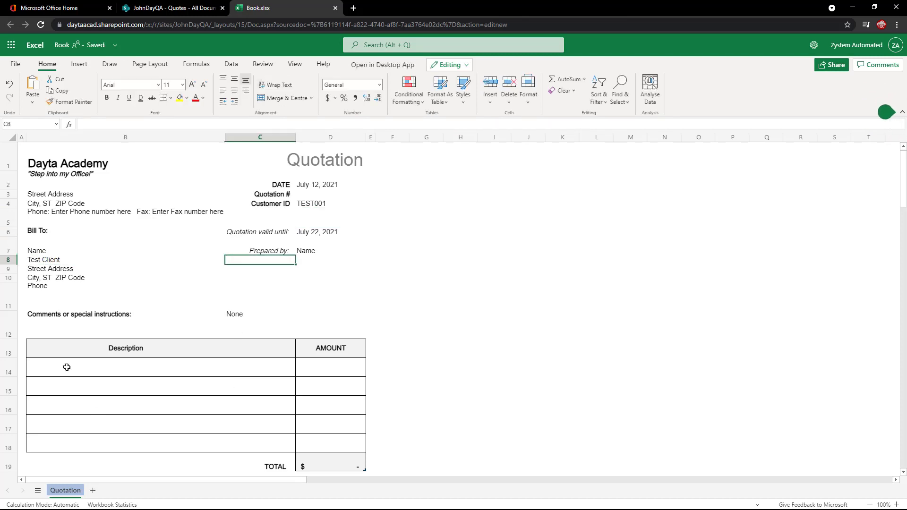
{"action": "left_click", "coordinate": [54, 367]}
{"action": "type", "text": "Work"}
Enter lines Work and More work with amounts 100 and 200, then close the workbook.
{"action": "key", "text": "Return"}
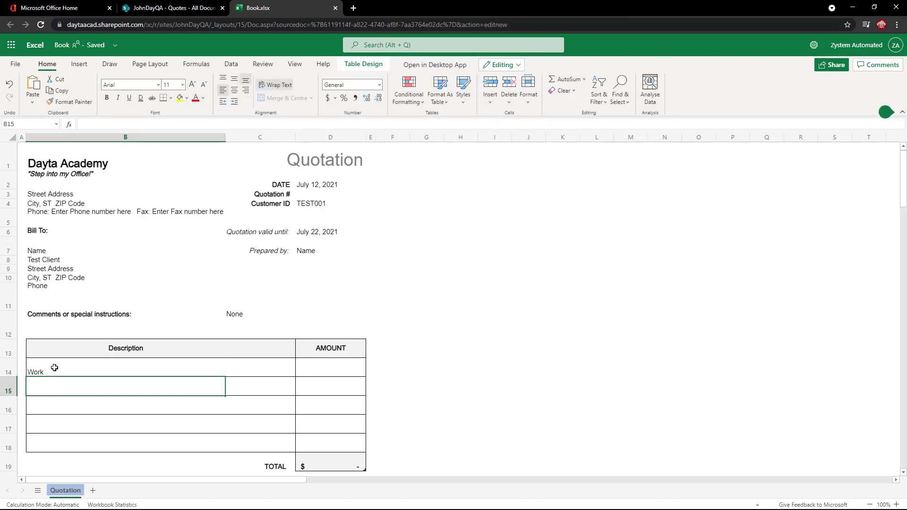
{"action": "type", "text": "More work"}
{"action": "left_click", "coordinate": [328, 366]}
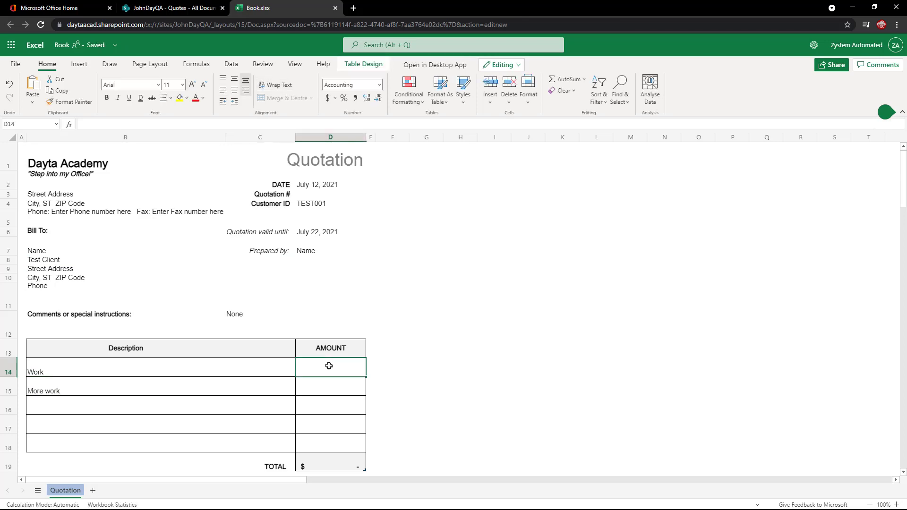
{"action": "type", "text": "100"}
{"action": "key", "text": "Return"}
{"action": "type", "text": "200"}
{"action": "key", "text": "Return"}
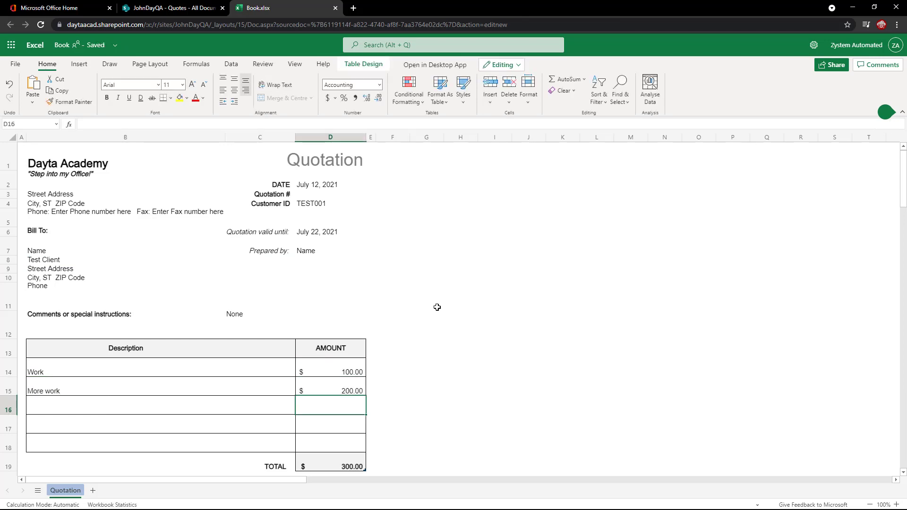
{"action": "left_click", "coordinate": [437, 307]}
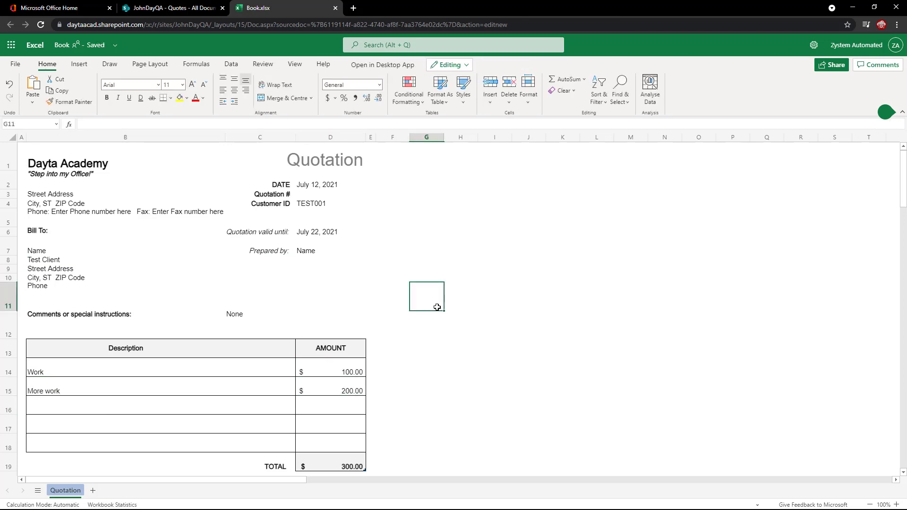
{"action": "left_click", "coordinate": [335, 8]}
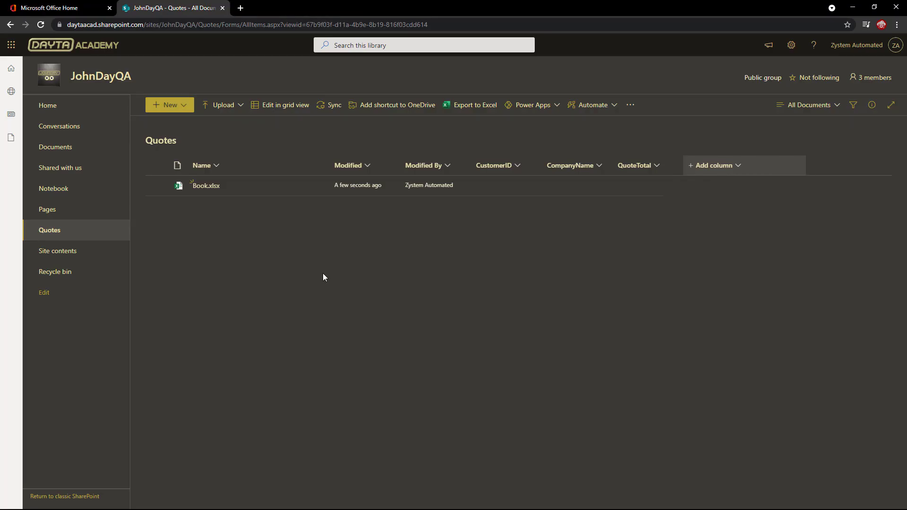
Open Power Automate from Office Home and go to its Create page.
{"action": "left_click", "coordinate": [53, 9]}
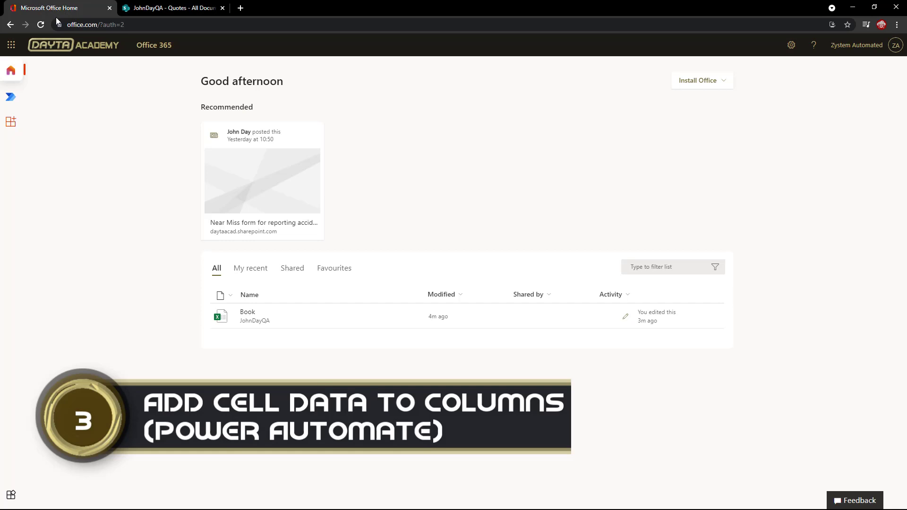
{"action": "left_click", "coordinate": [11, 102]}
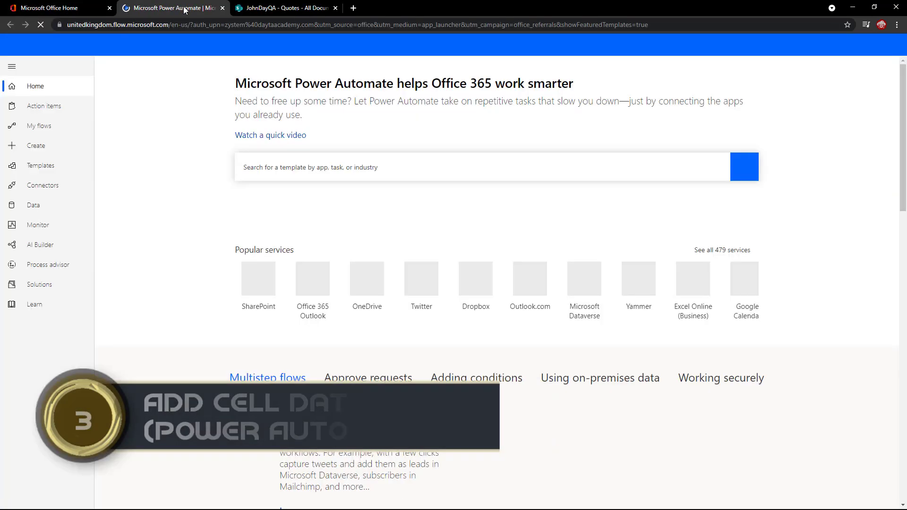
{"action": "left_click_drag", "start_coordinate": [183, 7], "coordinate": [290, 9]}
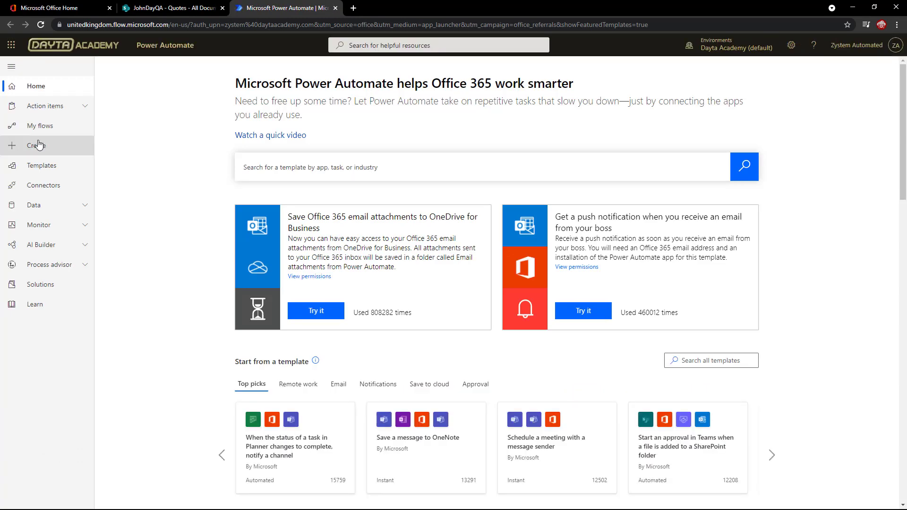
{"action": "left_click", "coordinate": [68, 154]}
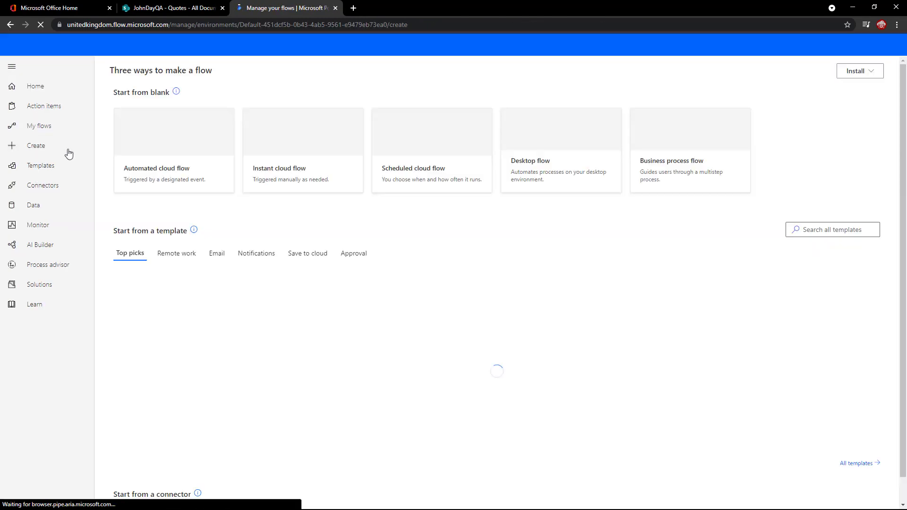
Start an automated cloud flow named Update Quote Data Columns and search for its SharePoint trigger.
{"action": "left_click", "coordinate": [200, 142]}
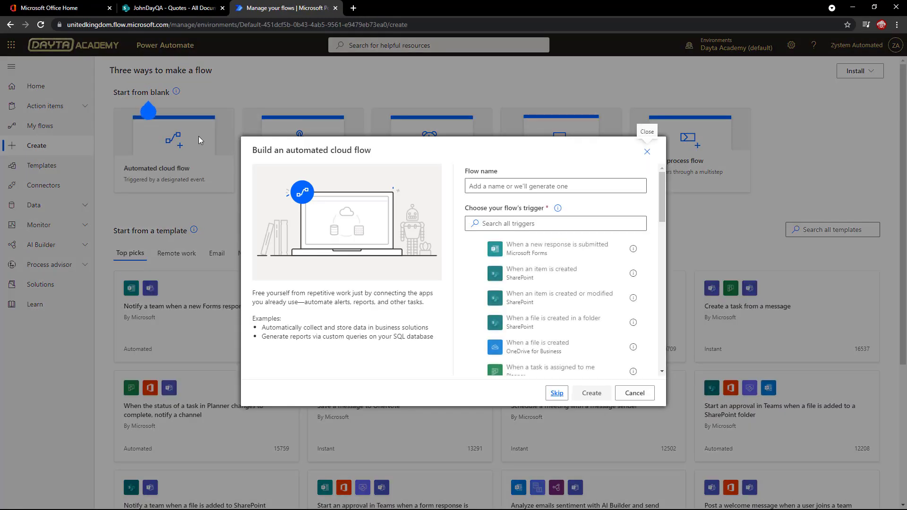
{"action": "left_click", "coordinate": [516, 186]}
{"action": "type", "text": "UPdate "}
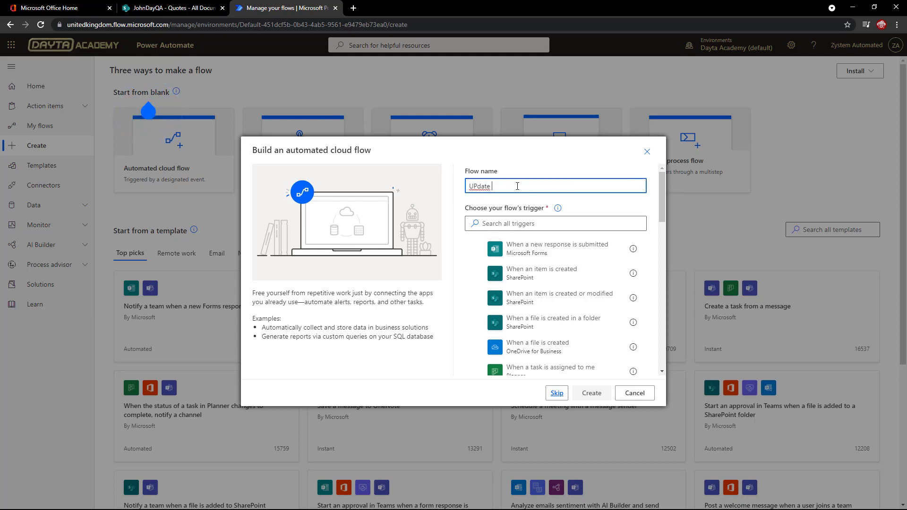
{"action": "type", "text": "Quote Data Columns"}
{"action": "key", "text": "Right"}
{"action": "key", "text": "Right"}
{"action": "key", "text": "BackSpace"}
{"action": "type", "text": "p"}
{"action": "left_click", "coordinate": [536, 222]}
{"action": "type", "text": "SharePoint "}
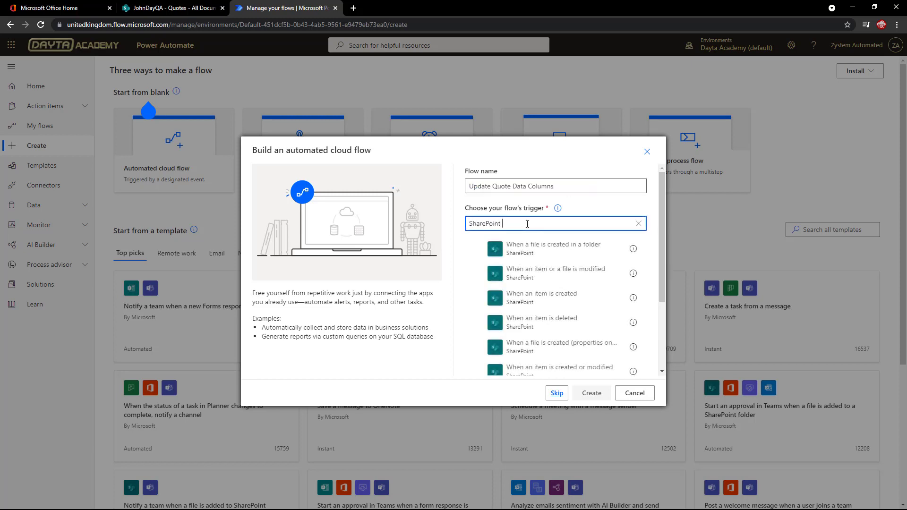
{"action": "type", "text": "File"}
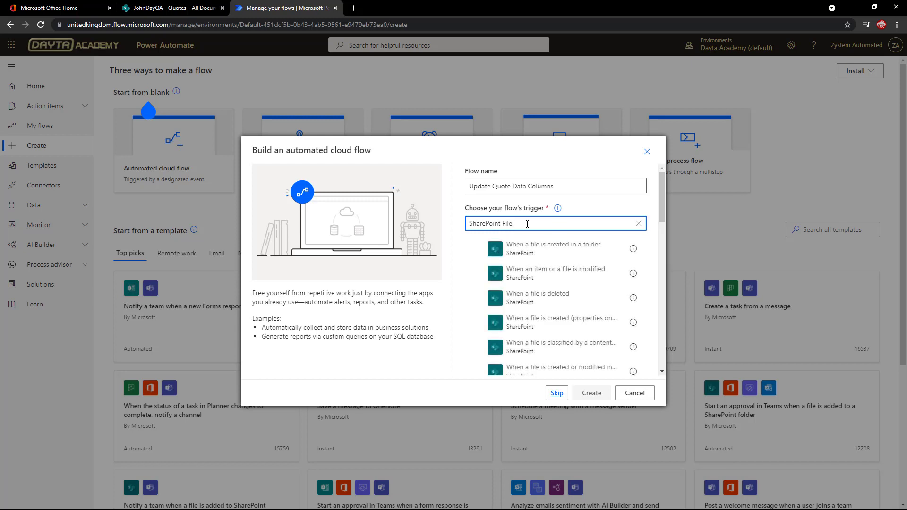
{"action": "scroll", "coordinate": [542, 241], "scroll_direction": "down", "scroll_amount": 1}
{"action": "scroll", "coordinate": [538, 248], "scroll_direction": "down", "scroll_amount": 1}
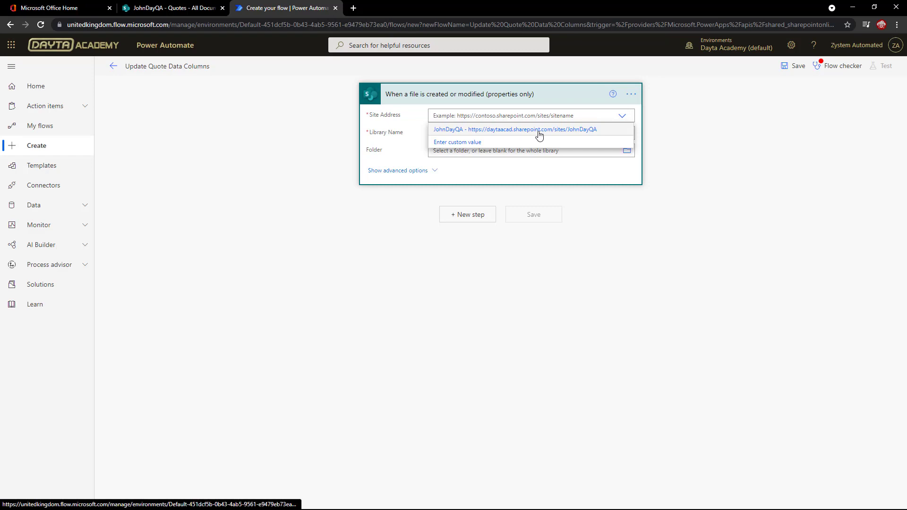
Point the trigger at the team SharePoint site and its Quotes library.
{"action": "left_click", "coordinate": [538, 134]}
{"action": "left_click", "coordinate": [623, 134]}
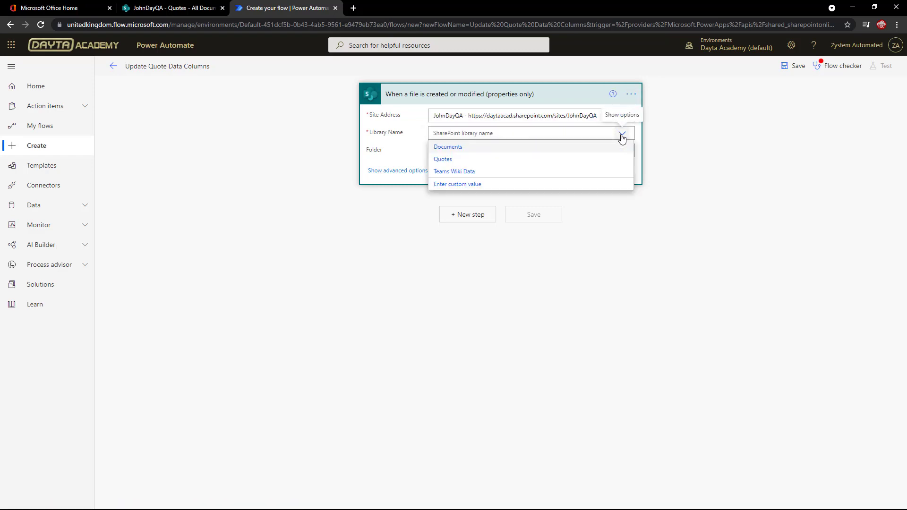
{"action": "left_click", "coordinate": [443, 161]}
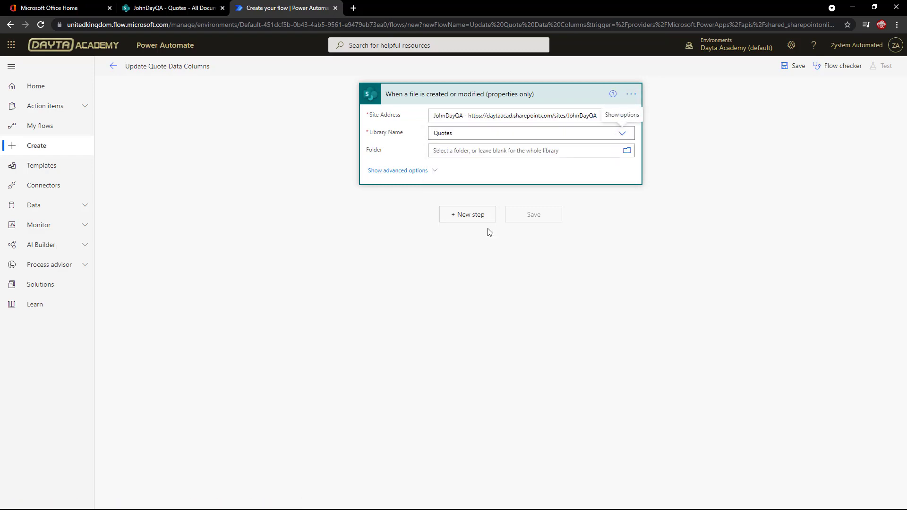
Add an Initialize variable step named CustomerID of type String.
{"action": "left_click", "coordinate": [482, 215]}
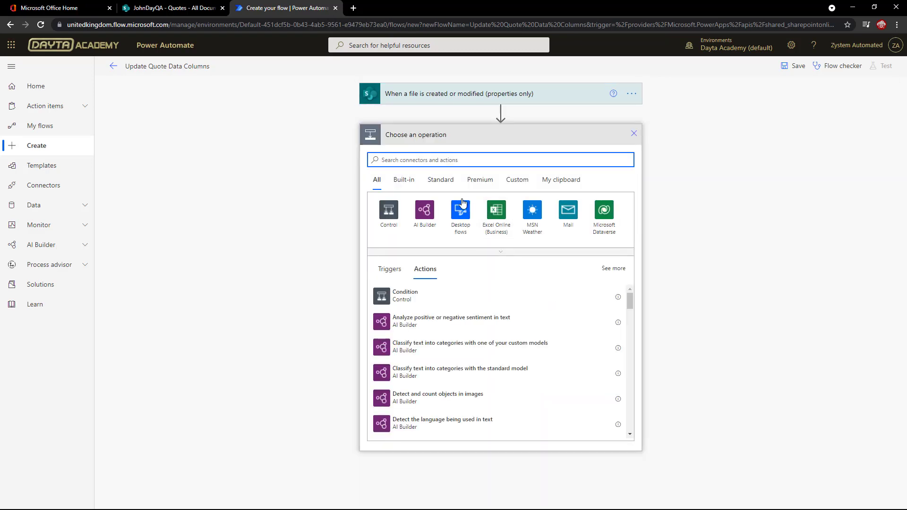
{"action": "type", "text": "Variable "}
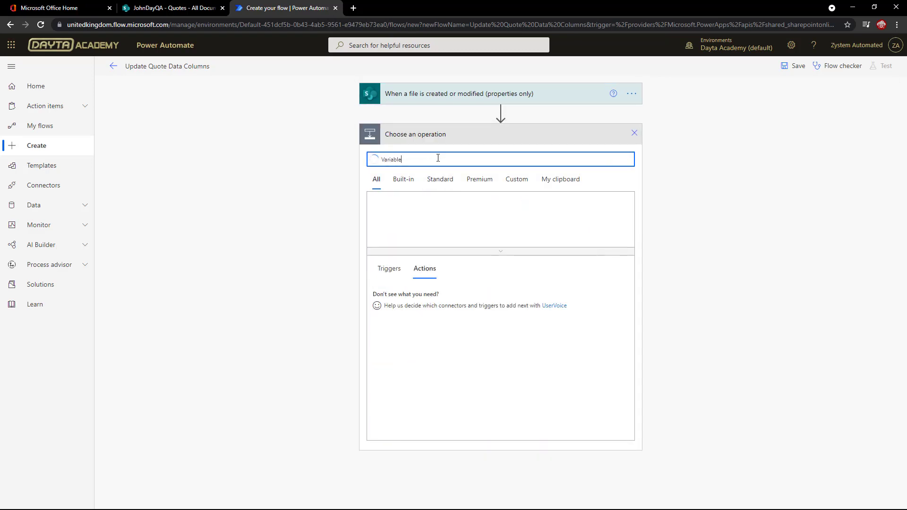
{"action": "type", "text": "Initialize"}
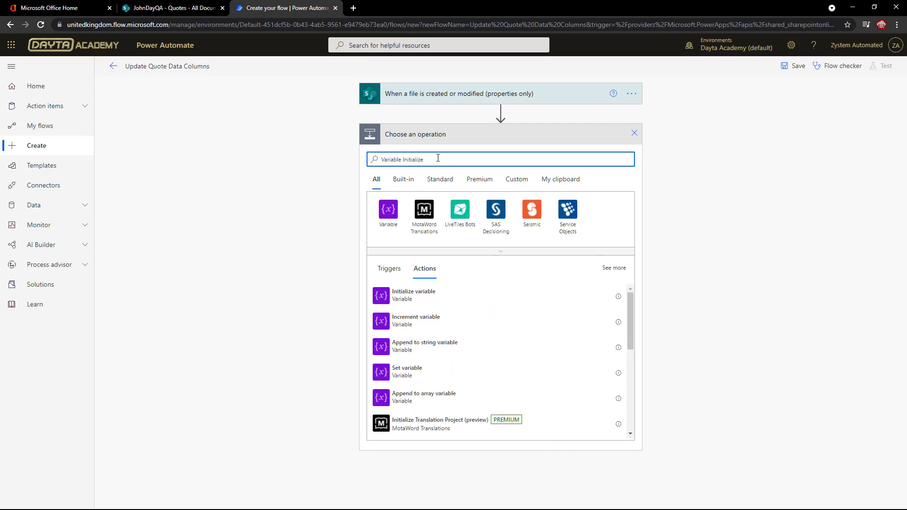
{"action": "key", "text": "ctrl+a"}
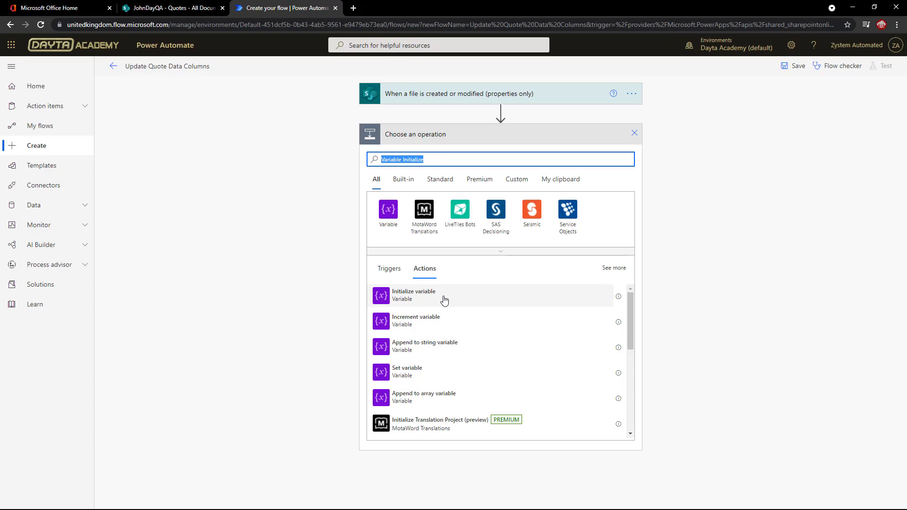
{"action": "left_click", "coordinate": [445, 301]}
{"action": "left_click", "coordinate": [478, 157]}
{"action": "type", "text": "CustomerID"}
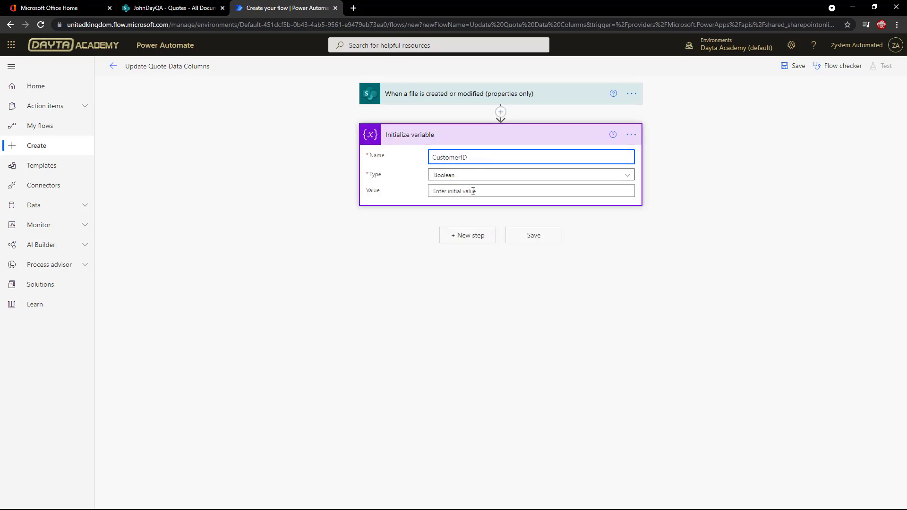
{"action": "left_click", "coordinate": [473, 175]}
{"action": "left_click", "coordinate": [456, 239]}
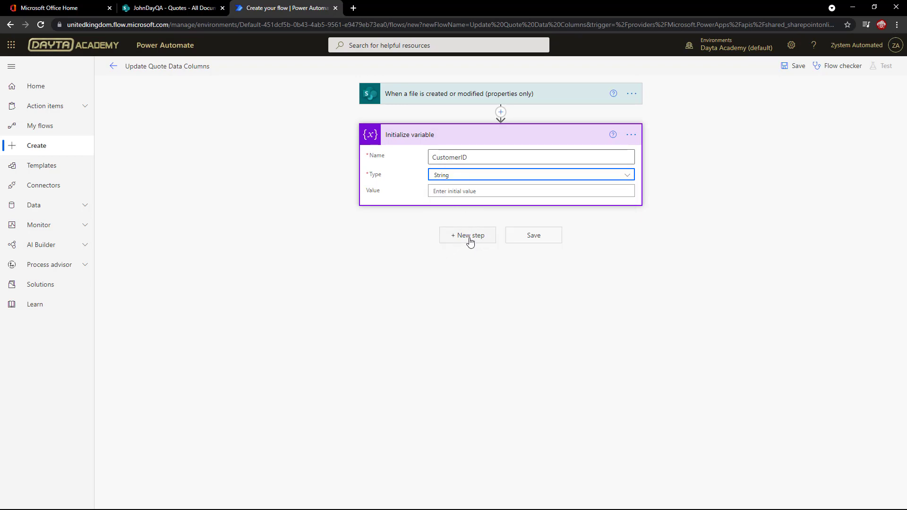
Add a second Initialize variable step named CompanyName of type String.
{"action": "left_click", "coordinate": [469, 236]}
{"action": "type", "text": "Variable Initialize"}
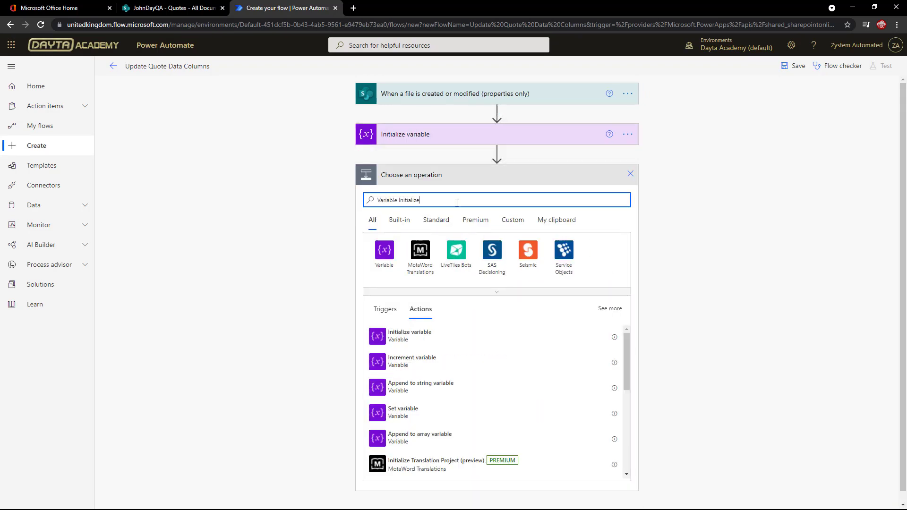
{"action": "left_click", "coordinate": [426, 335]}
{"action": "left_click", "coordinate": [482, 201]}
{"action": "type", "text": "CompanyName"}
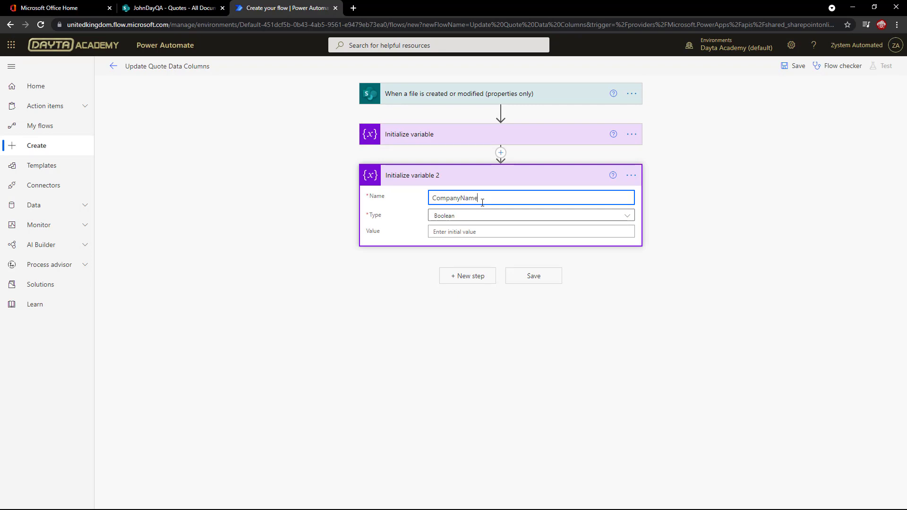
{"action": "left_click", "coordinate": [476, 216]}
{"action": "left_click", "coordinate": [446, 279]}
Add a third Initialize variable step named QuoteTotal of type String.
{"action": "left_click", "coordinate": [468, 278]}
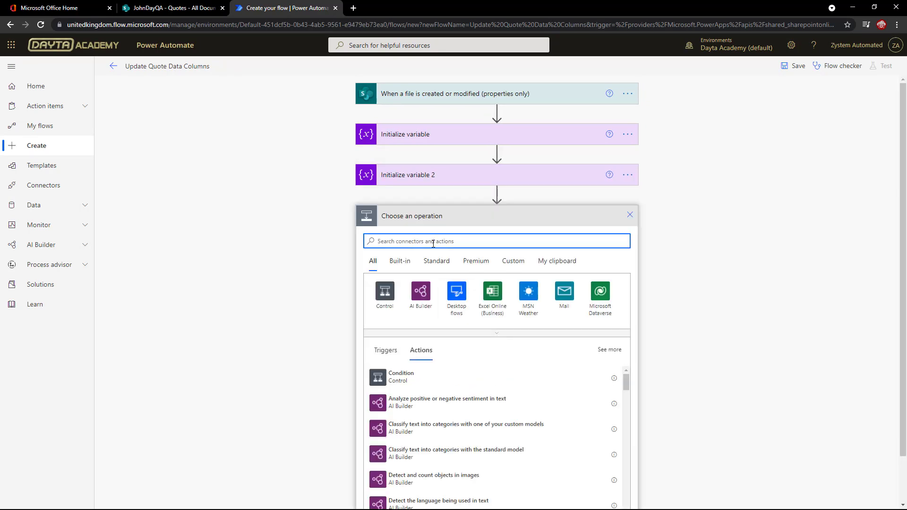
{"action": "type", "text": "Initialize variable"}
{"action": "left_click", "coordinate": [425, 376]}
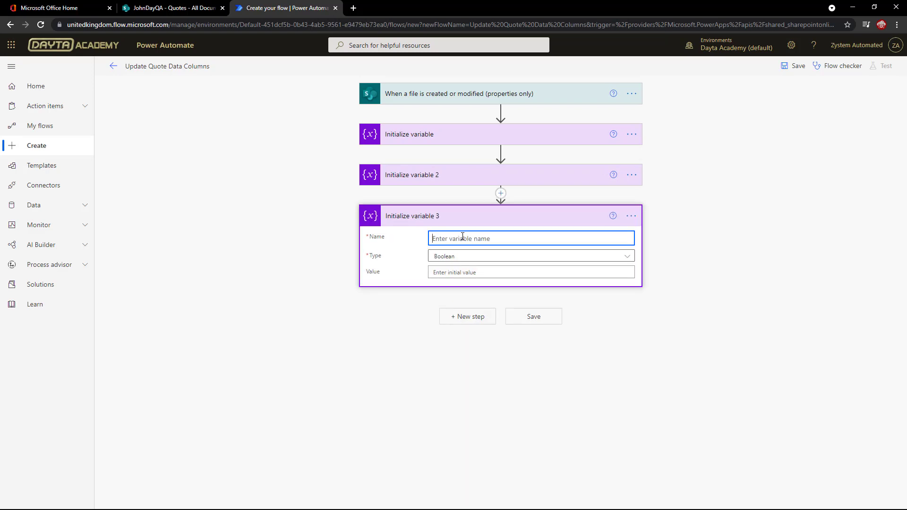
{"action": "type", "text": "QuoteTotal"}
{"action": "left_click", "coordinate": [457, 256]}
{"action": "left_click", "coordinate": [431, 321]}
{"action": "left_click", "coordinate": [532, 135]}
{"action": "left_click", "coordinate": [539, 237]}
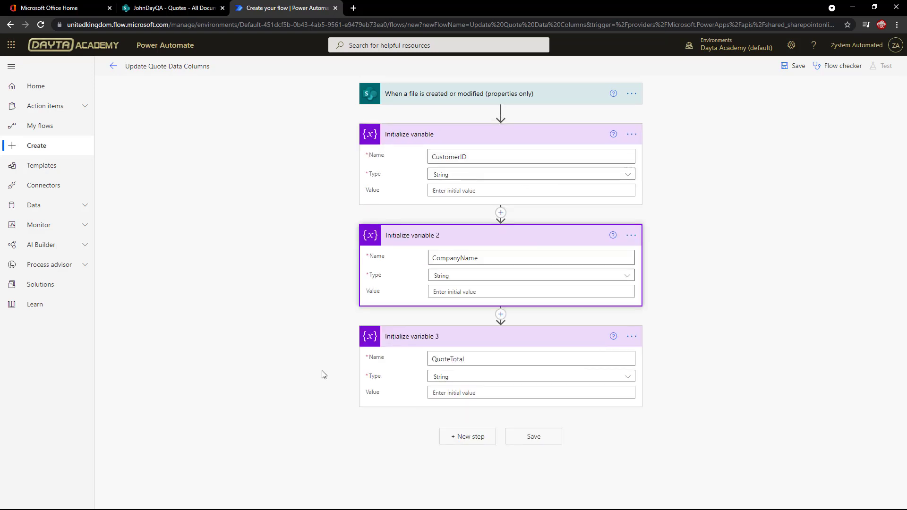
Rename the first variable step to 'Initialize variable CustomerID'.
{"action": "double_click", "coordinate": [458, 157]}
{"action": "key", "text": "ctrl+c"}
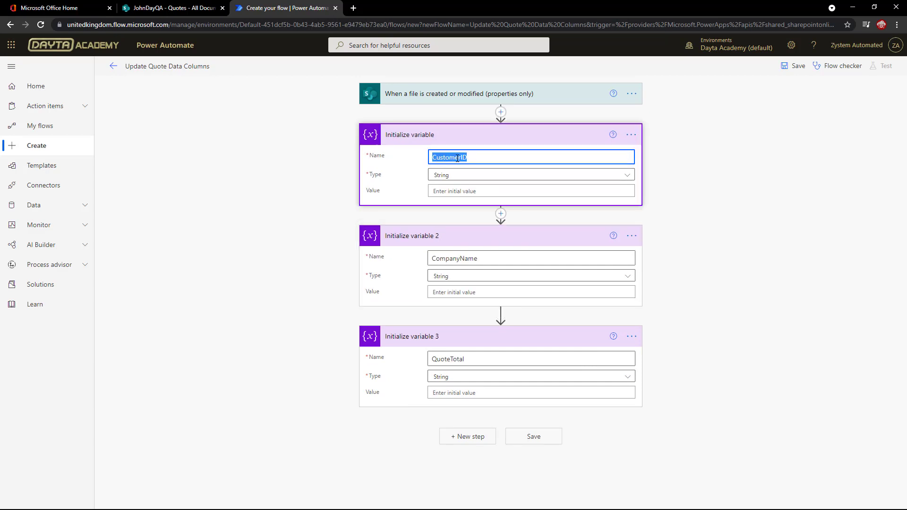
{"action": "left_click", "coordinate": [631, 134]}
{"action": "left_click", "coordinate": [659, 152]}
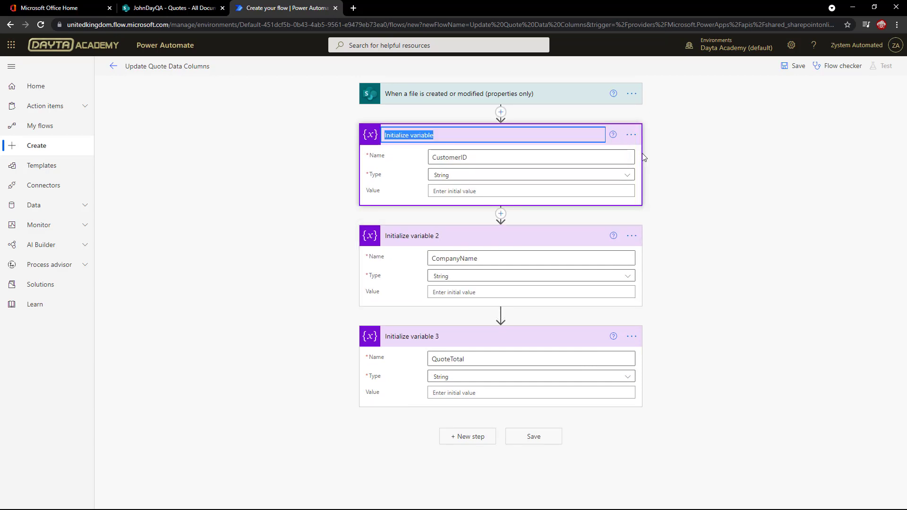
{"action": "left_click", "coordinate": [448, 139]}
{"action": "key", "text": "ctrl+v"}
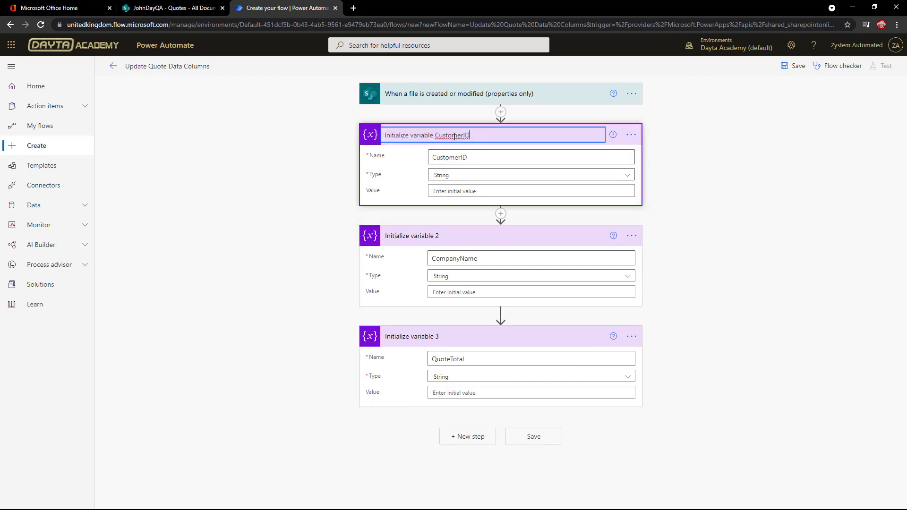
{"action": "key", "text": "Return"}
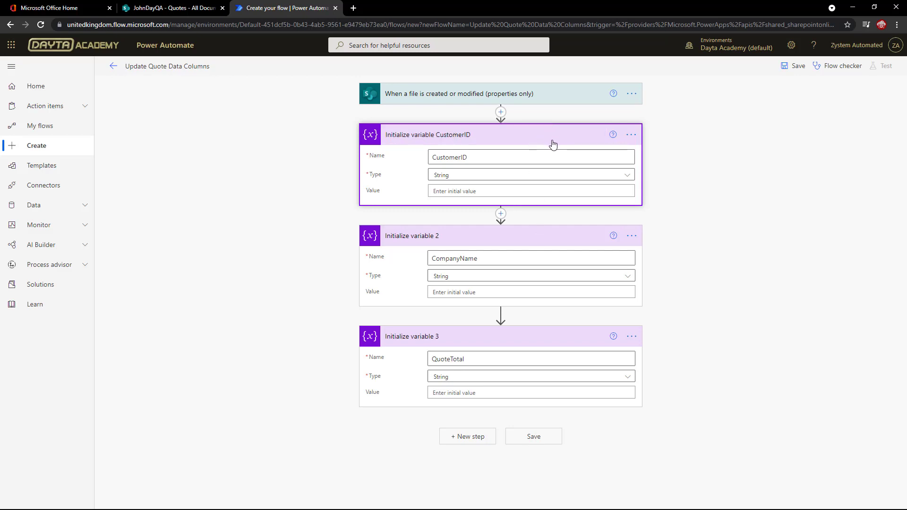
{"action": "left_click", "coordinate": [551, 141]}
Rename the second variable step to 'Initialize variable CompanyName'.
{"action": "double_click", "coordinate": [461, 197]}
{"action": "key", "text": "ctrl+c"}
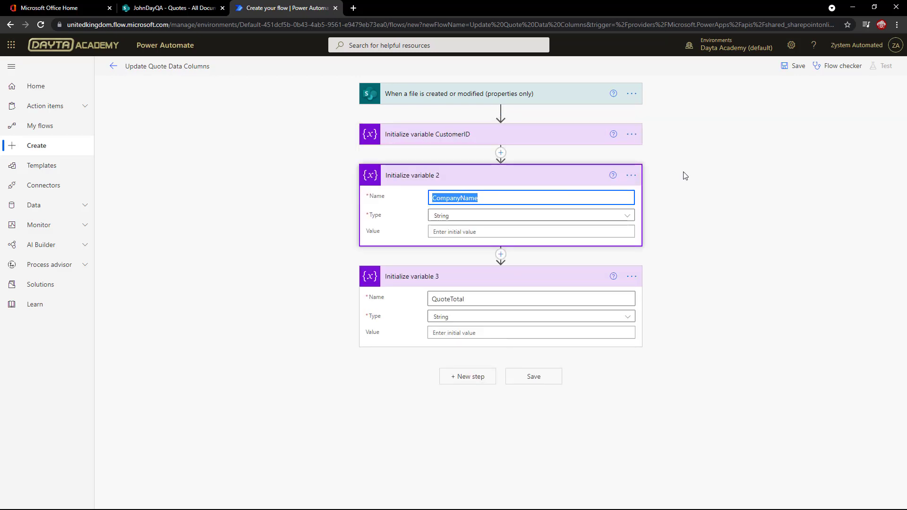
{"action": "left_click", "coordinate": [631, 175]}
{"action": "left_click", "coordinate": [666, 187]}
{"action": "key", "text": "BackSpace"}
{"action": "key", "text": "ctrl+v"}
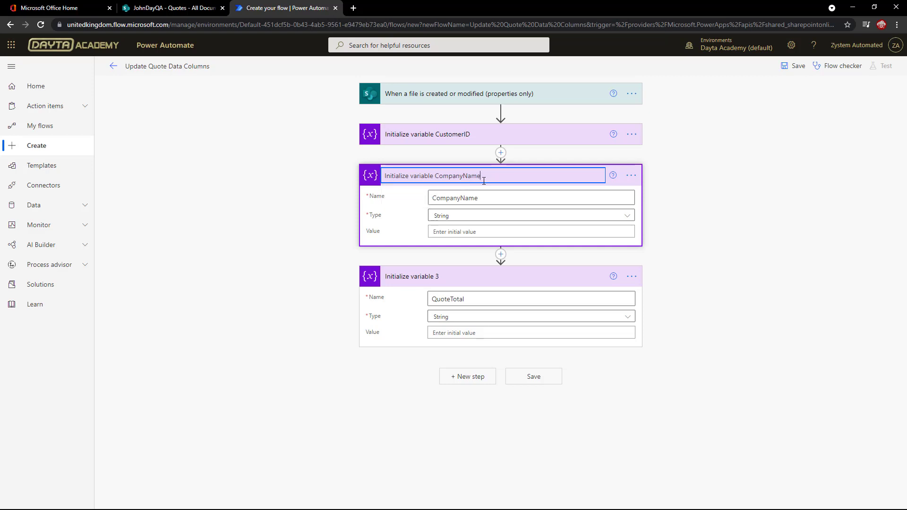
{"action": "key", "text": "Return"}
{"action": "left_click", "coordinate": [519, 183]}
{"action": "left_click", "coordinate": [511, 221]}
Rename the third variable step to 'Initialize variable QuoteTotal'.
{"action": "left_click", "coordinate": [468, 222]}
{"action": "left_click", "coordinate": [452, 239]}
{"action": "double_click", "coordinate": [452, 238]}
{"action": "key", "text": "ctrl+c"}
{"action": "left_click", "coordinate": [631, 216]}
{"action": "left_click", "coordinate": [656, 231]}
{"action": "left_click", "coordinate": [442, 216]}
{"action": "key", "text": "BackSpace"}
{"action": "key", "text": "ctrl+v"}
{"action": "key", "text": "Return"}
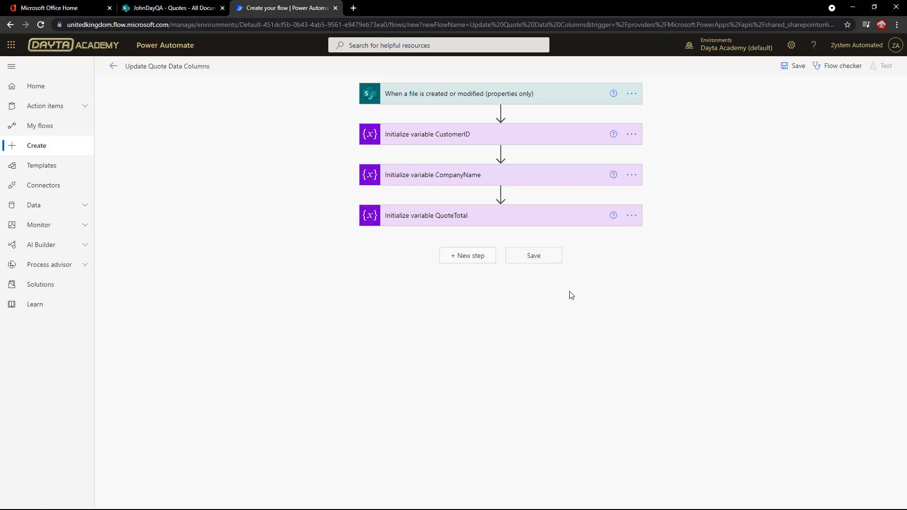
Add an Excel Online (Business) Get a row action after the variables.
{"action": "left_click", "coordinate": [470, 257]}
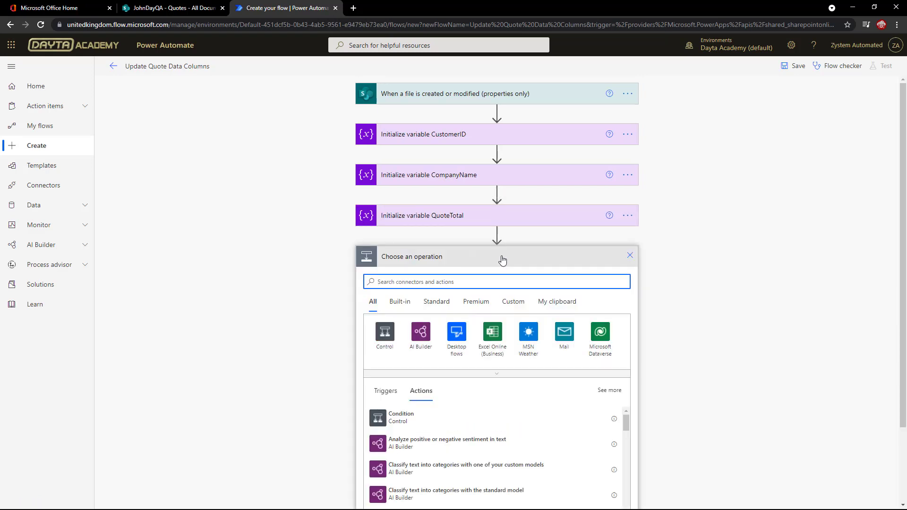
{"action": "type", "text": "Excel Get Row"}
{"action": "scroll", "coordinate": [400, 295], "scroll_direction": "down", "scroll_amount": 2}
{"action": "left_click", "coordinate": [385, 247]}
{"action": "left_click", "coordinate": [378, 274]}
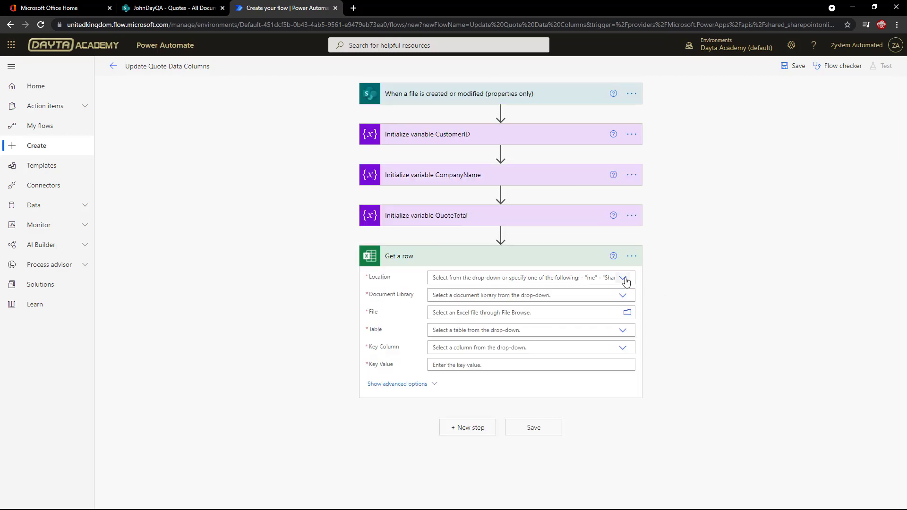
Set Location to the SharePoint site, Library to Quotes and File to the trigger's Identifier.
{"action": "left_click", "coordinate": [622, 278]}
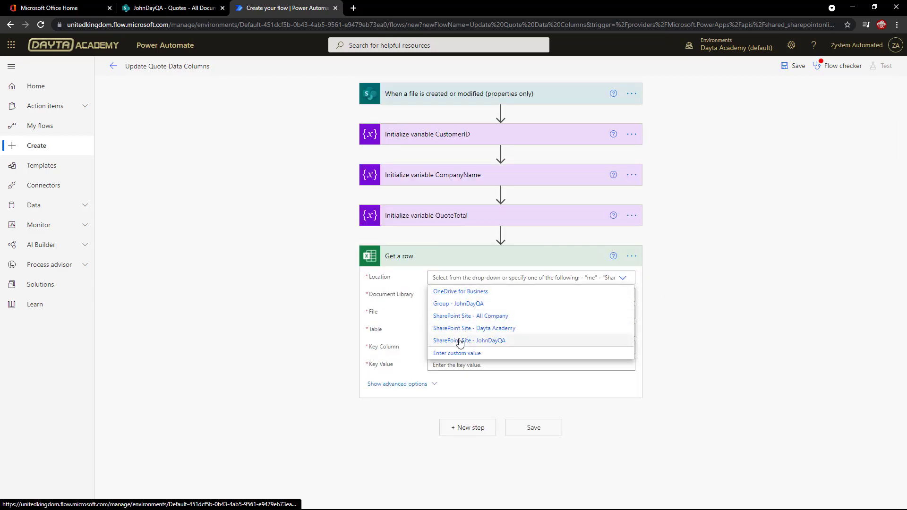
{"action": "left_click", "coordinate": [463, 341]}
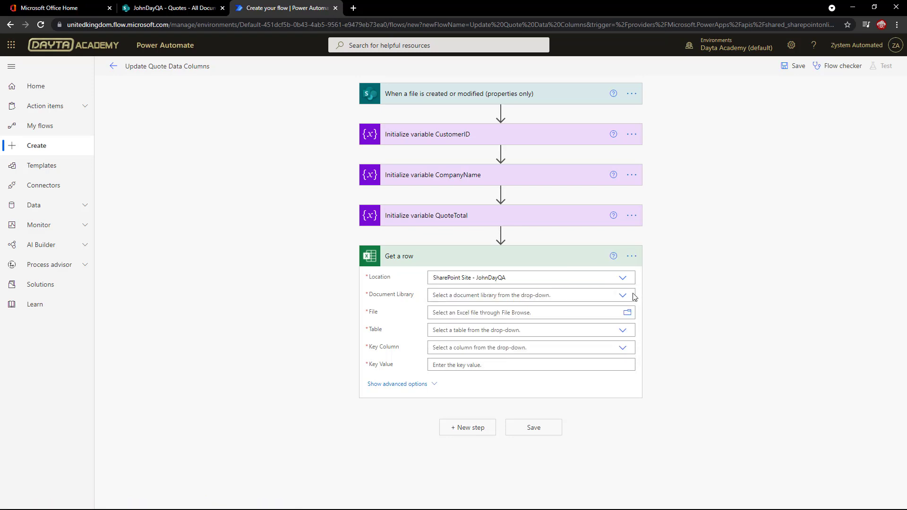
{"action": "left_click", "coordinate": [623, 295]}
{"action": "left_click", "coordinate": [457, 322]}
{"action": "left_click", "coordinate": [490, 312]}
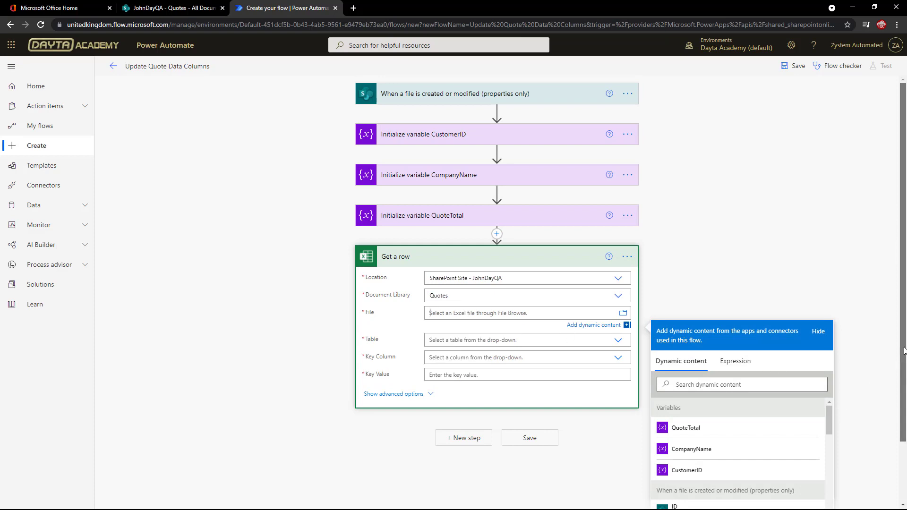
{"action": "scroll", "coordinate": [839, 397], "scroll_direction": "down", "scroll_amount": 2}
{"action": "left_click_drag", "start_coordinate": [831, 351], "coordinate": [822, 453]}
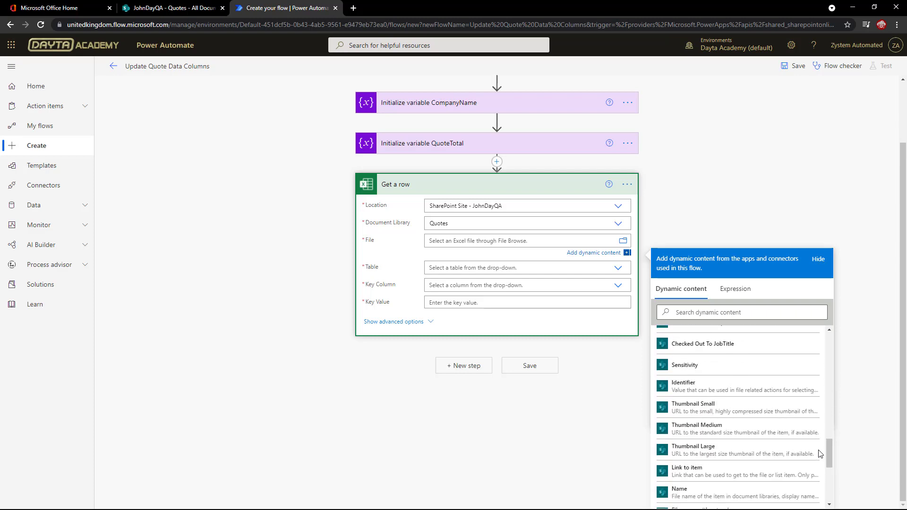
{"action": "left_click", "coordinate": [701, 389]}
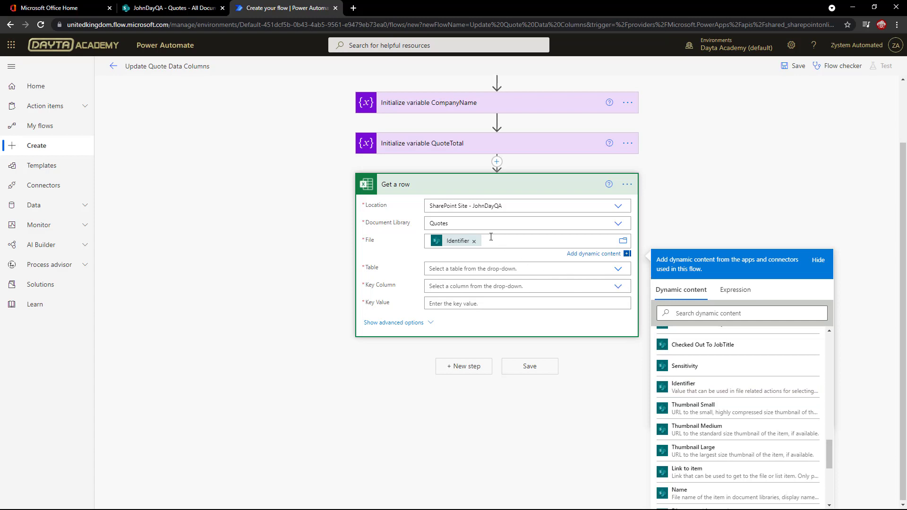
{"action": "left_click", "coordinate": [618, 270]}
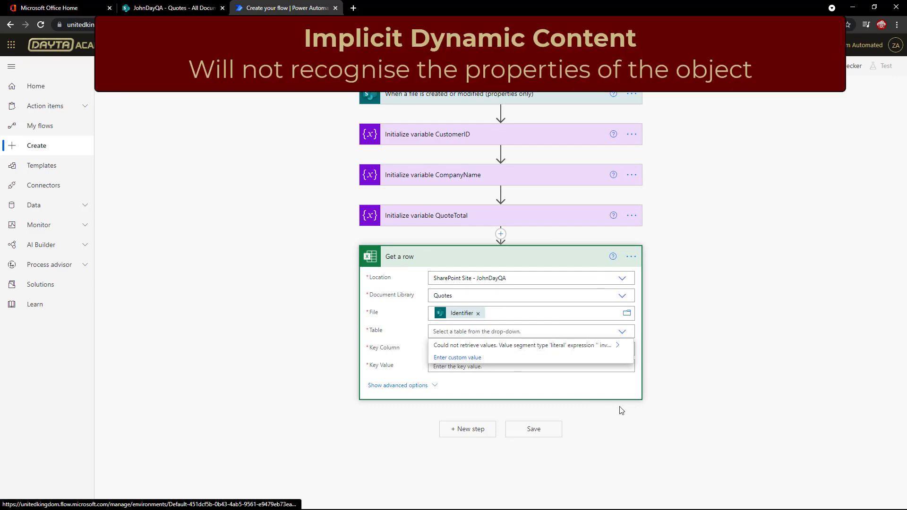
{"action": "left_click", "coordinate": [596, 395]}
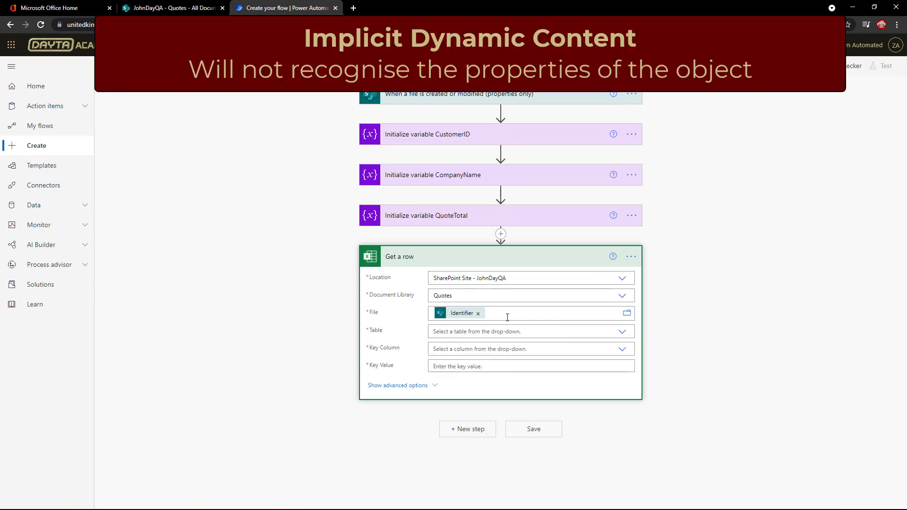
{"action": "left_click", "coordinate": [477, 434]}
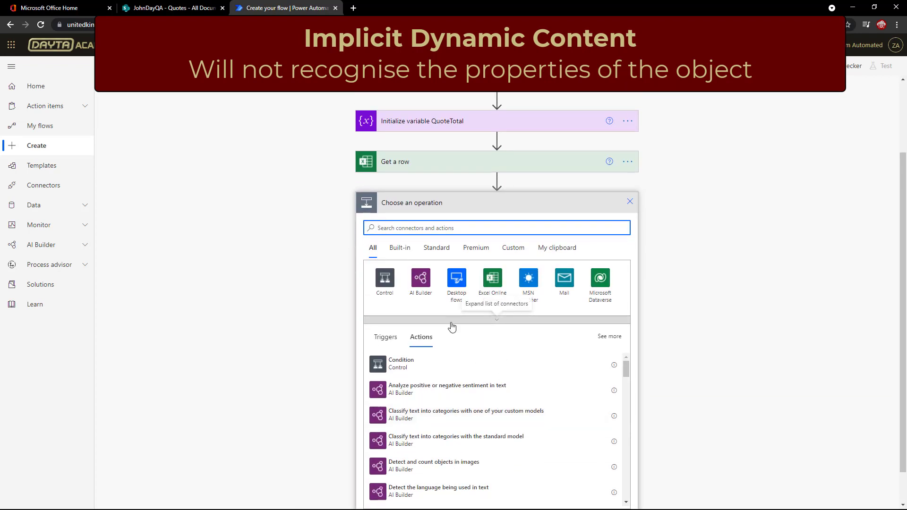
{"action": "type", "text": "QuoteTotal"}
{"action": "key", "text": "ctrl+a"}
{"action": "type", "text": "Variable Set"}
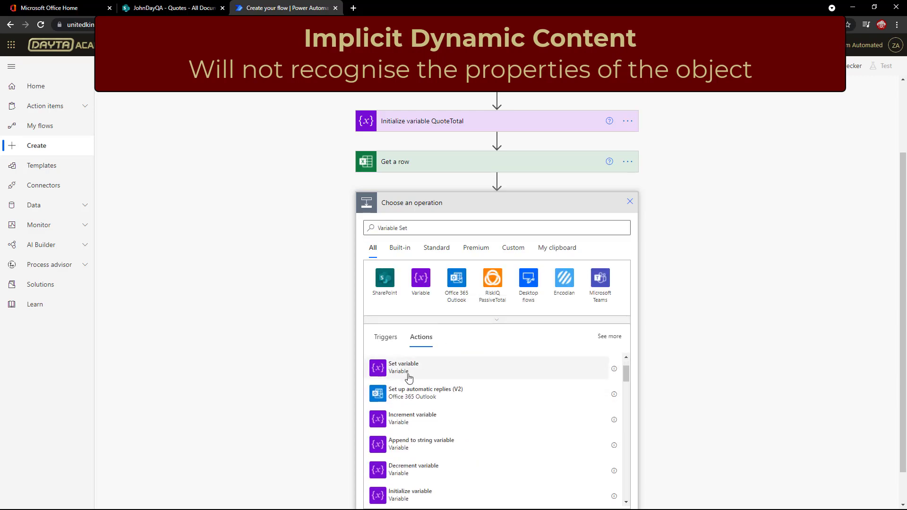
{"action": "left_click", "coordinate": [459, 373]}
{"action": "left_click", "coordinate": [474, 321]}
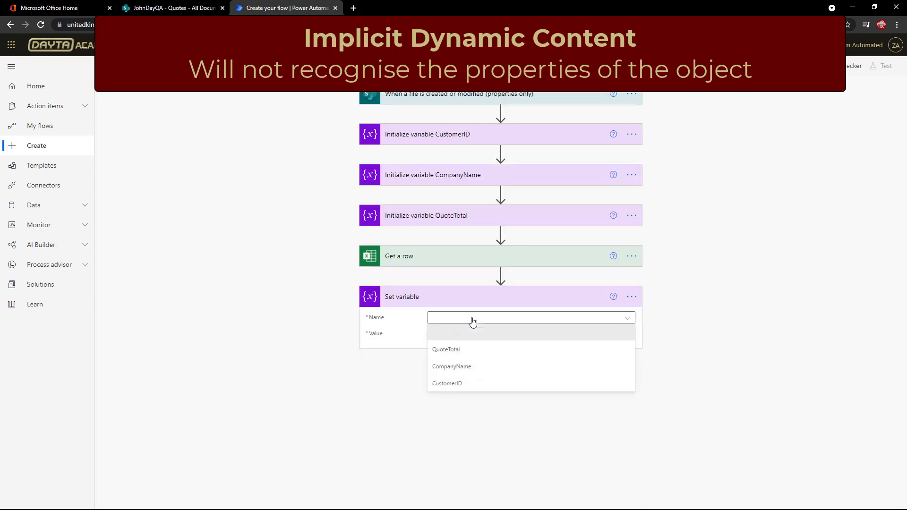
{"action": "left_click", "coordinate": [455, 367]}
{"action": "left_click", "coordinate": [466, 321]}
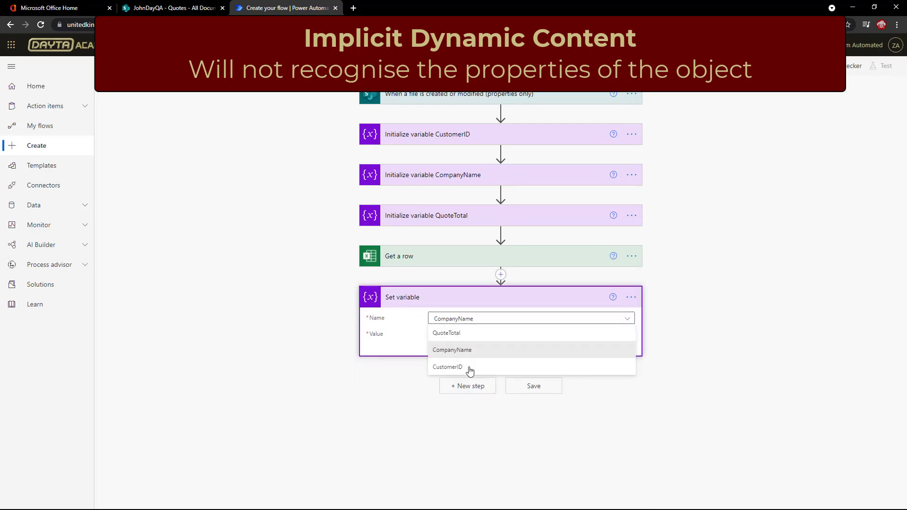
{"action": "left_click", "coordinate": [467, 367]}
{"action": "left_click", "coordinate": [468, 336]}
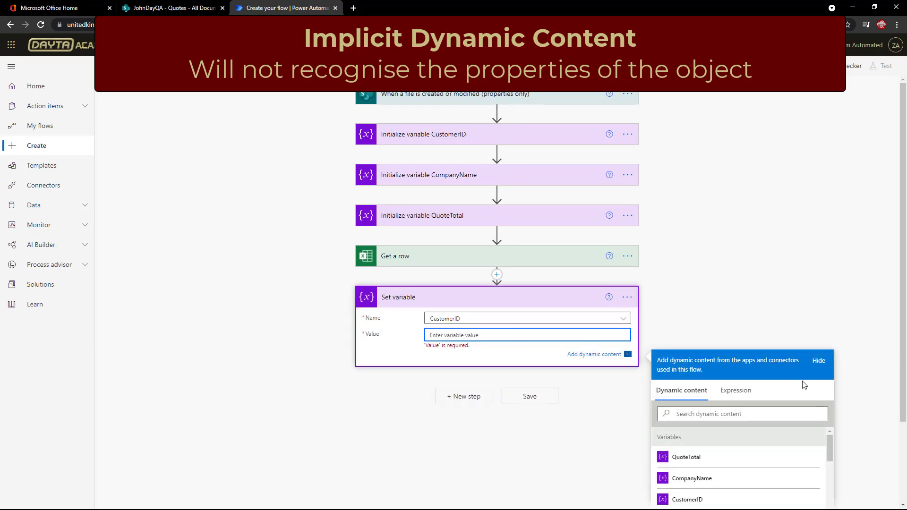
{"action": "left_click_drag", "start_coordinate": [904, 326], "coordinate": [905, 401]}
{"action": "scroll", "coordinate": [844, 370], "scroll_direction": "down", "scroll_amount": 1}
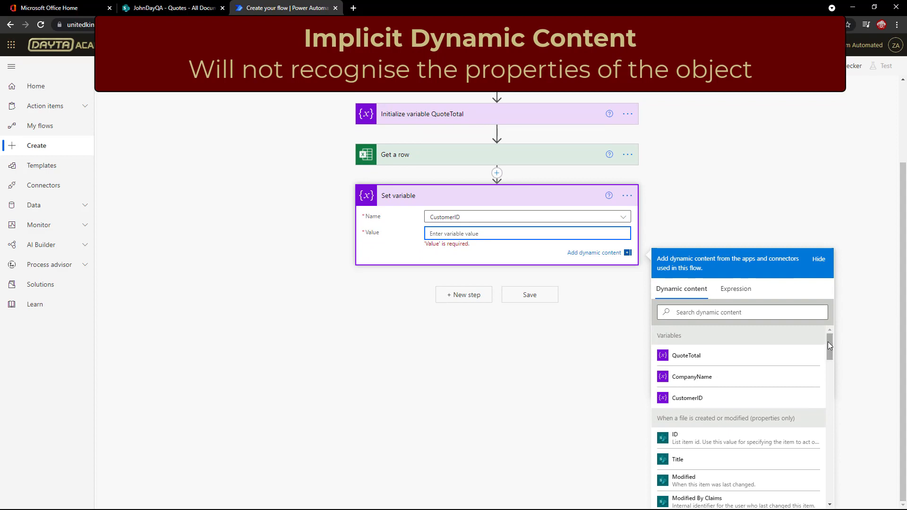
{"action": "mouse_move", "coordinate": [828, 342]}
{"action": "left_mouse_down"}
{"action": "mouse_move", "coordinate": [832, 502]}
{"action": "mouse_move", "coordinate": [827, 341]}
{"action": "left_mouse_up"}
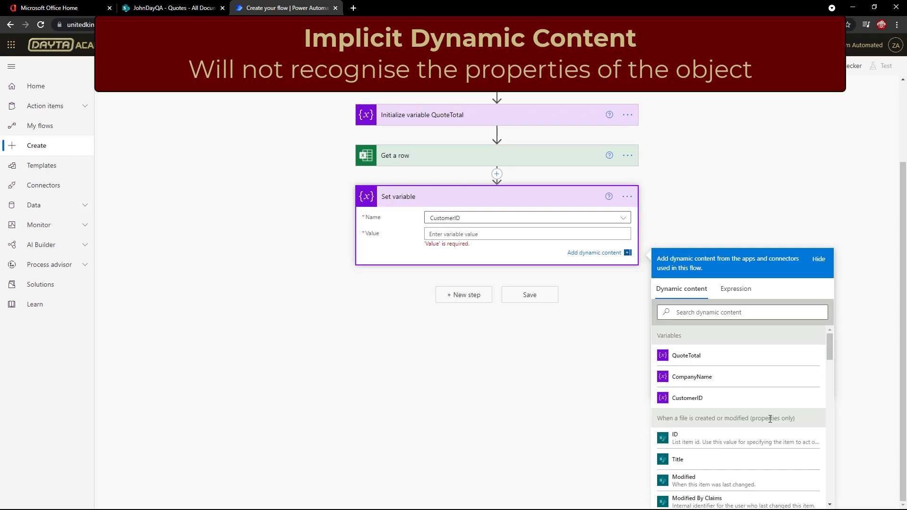
{"action": "left_click", "coordinate": [552, 389]}
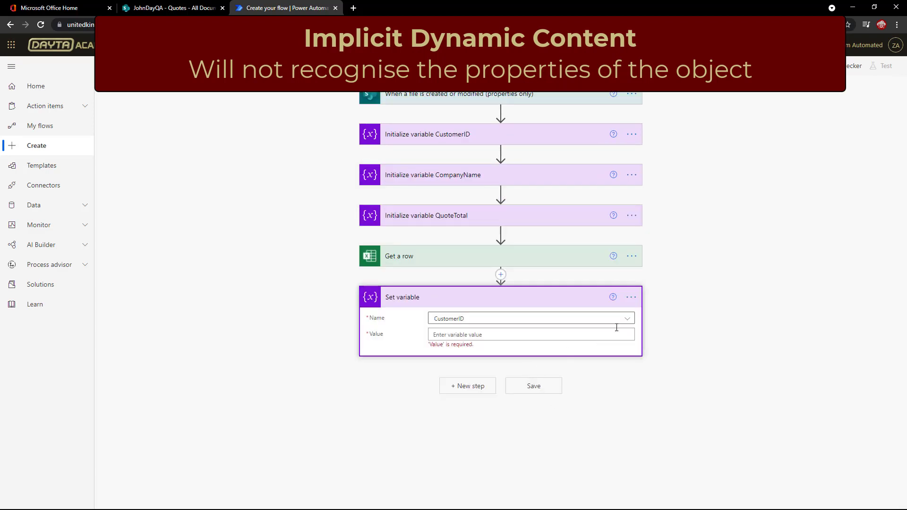
{"action": "left_click", "coordinate": [632, 297]}
{"action": "left_click", "coordinate": [665, 415]}
Replace the Identifier in Get a row's File with Book.xlsx from the library.
{"action": "left_click", "coordinate": [461, 296]}
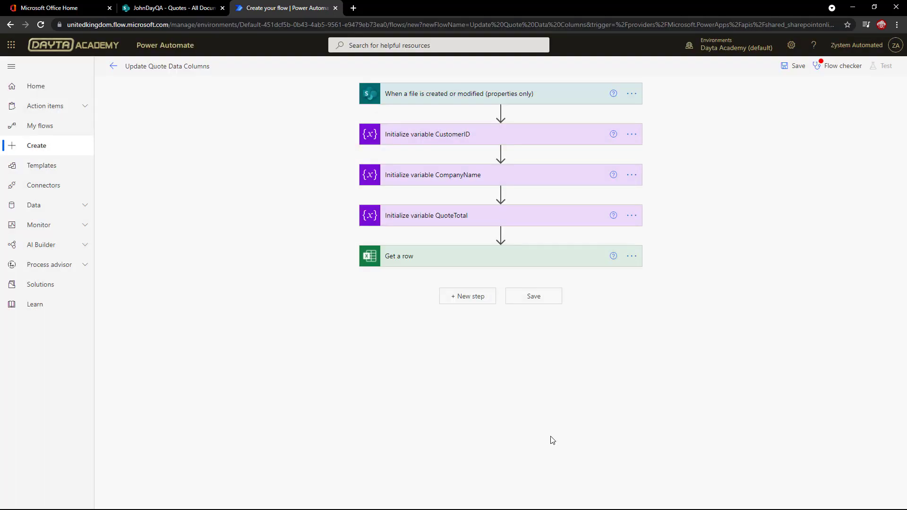
{"action": "left_click", "coordinate": [566, 261]}
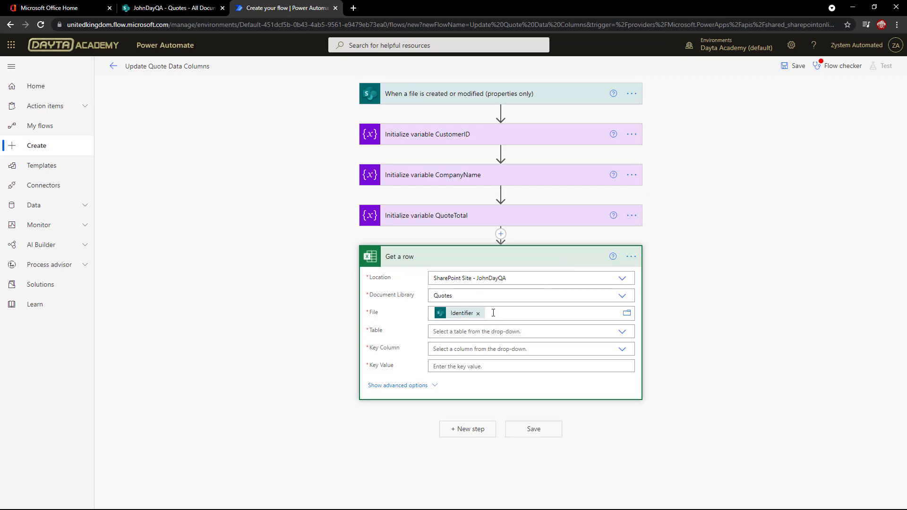
{"action": "left_click", "coordinate": [479, 319]}
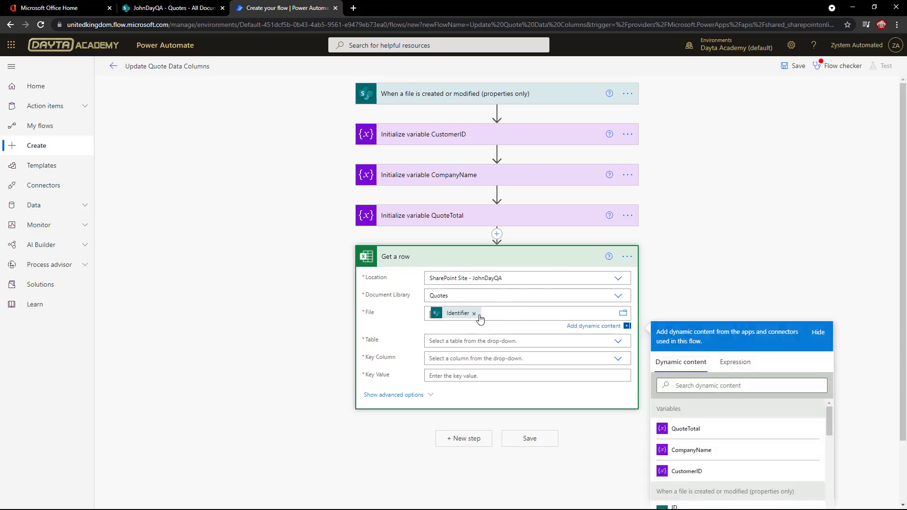
{"action": "left_click", "coordinate": [474, 313]}
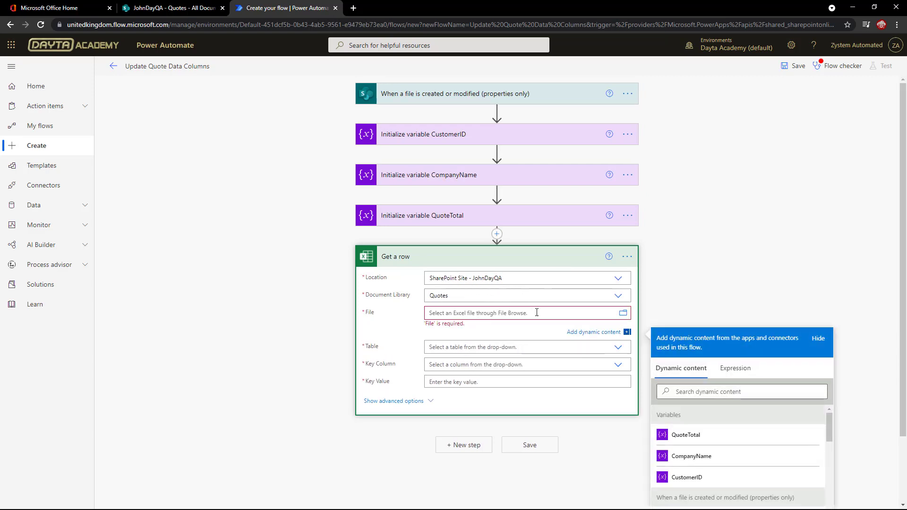
{"action": "left_click", "coordinate": [622, 314]}
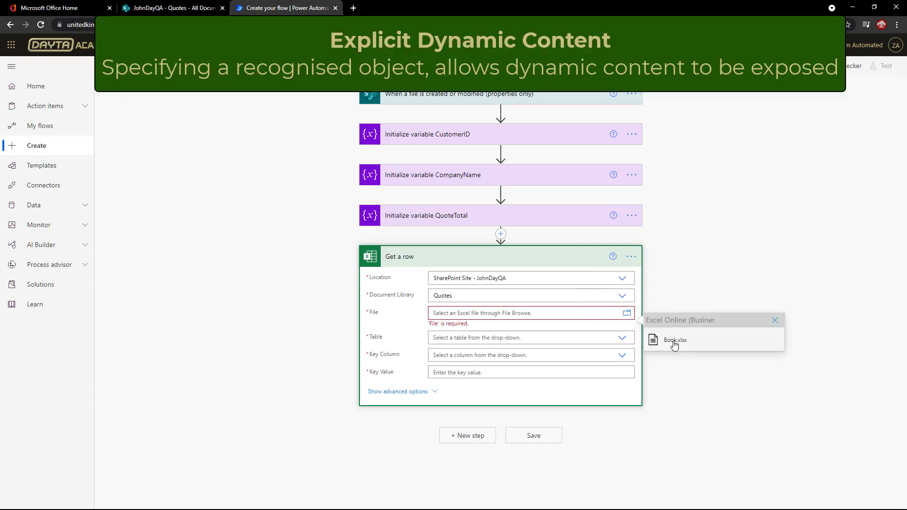
{"action": "left_click", "coordinate": [681, 342]}
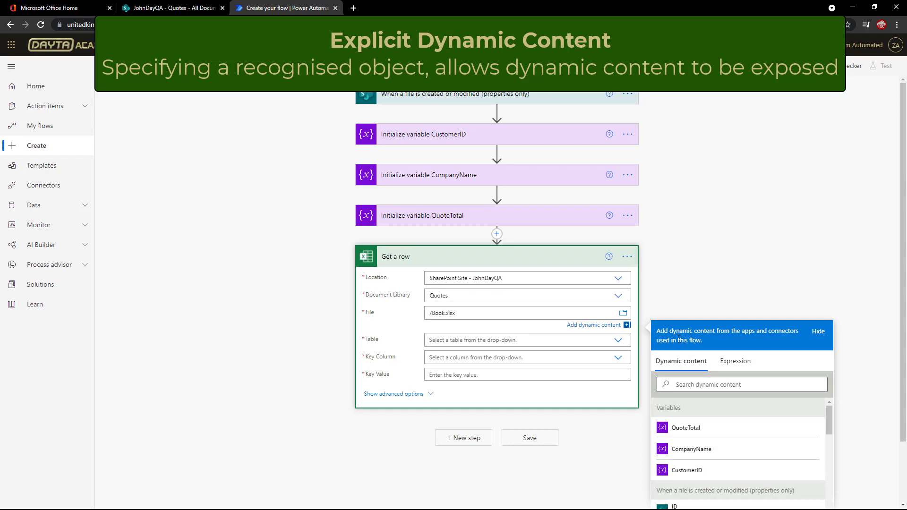
Set Table to tblQuoteData, Key Column to ID and Key Value to 1.
{"action": "left_click", "coordinate": [619, 342]}
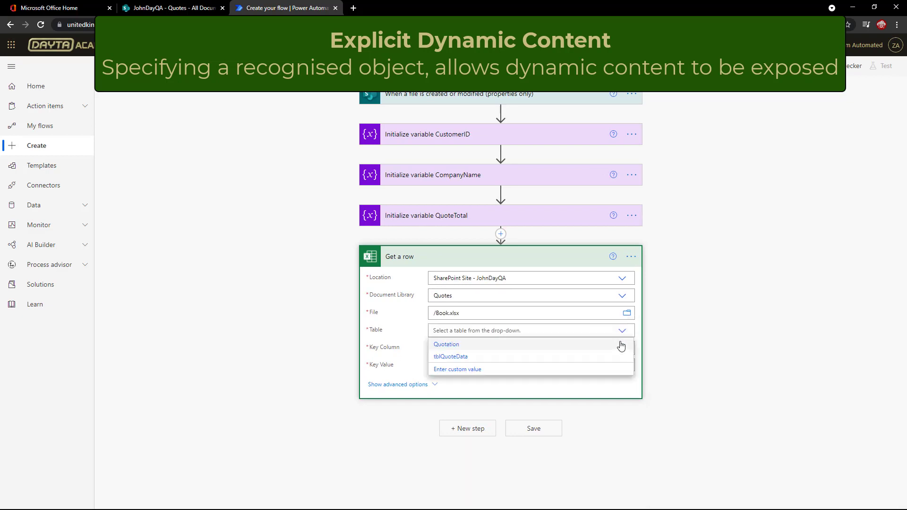
{"action": "left_click", "coordinate": [459, 362]}
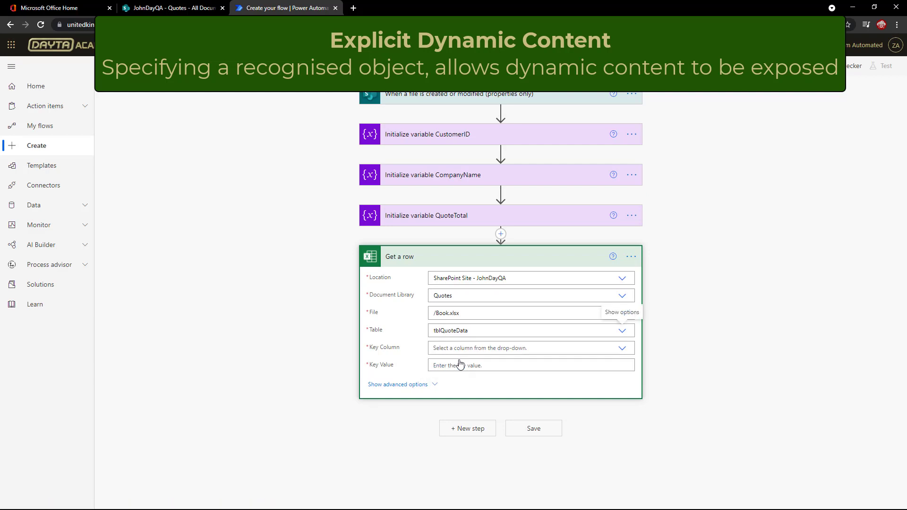
{"action": "left_click", "coordinate": [622, 348]}
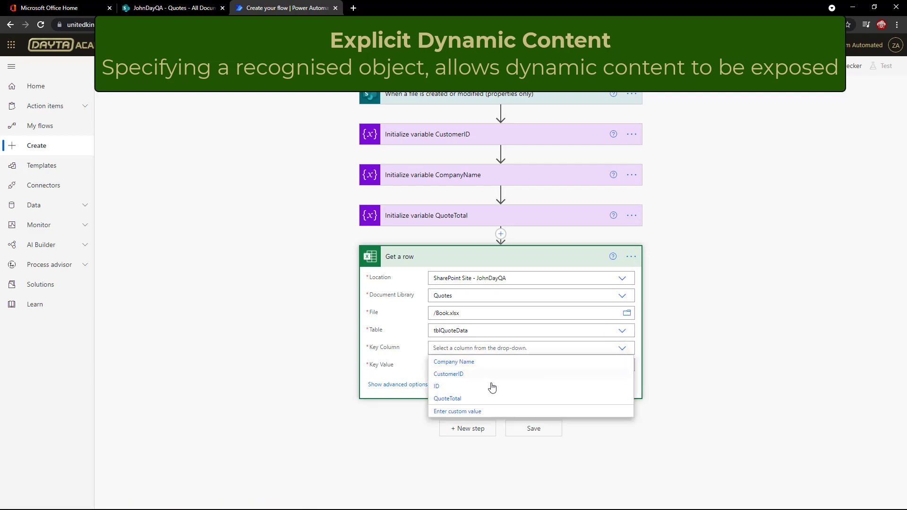
{"action": "left_click", "coordinate": [449, 392]}
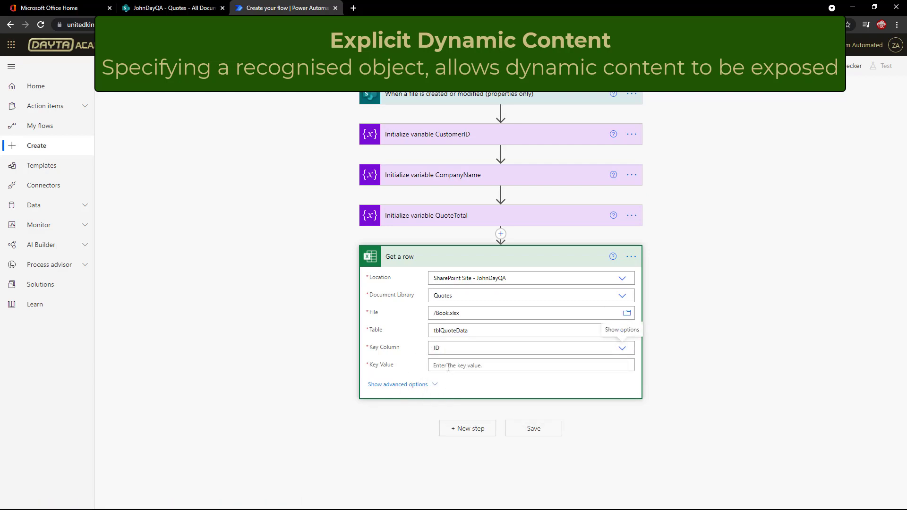
{"action": "type", "text": "1"}
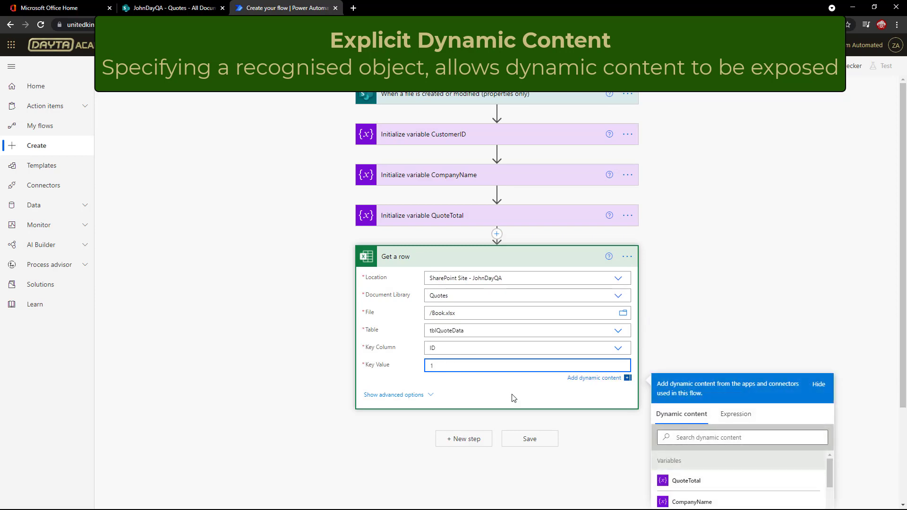
{"action": "left_click", "coordinate": [688, 338]}
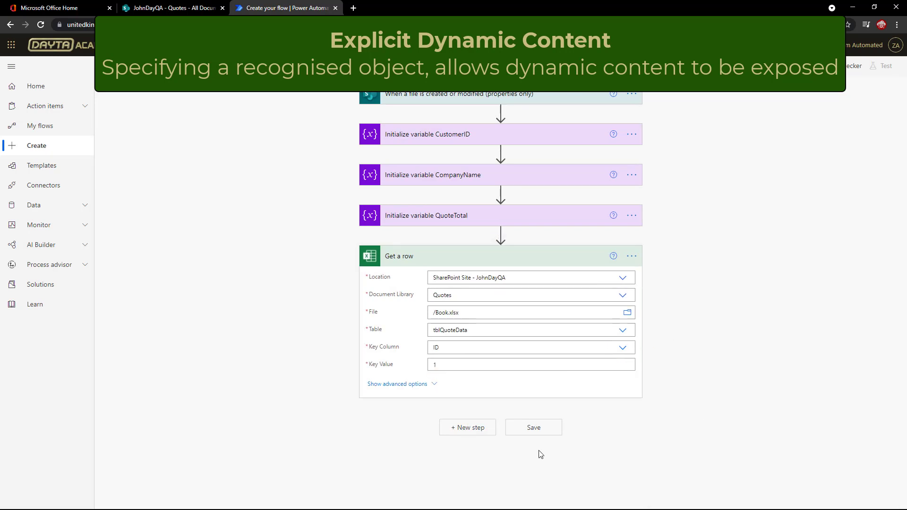
Add a Set variable step assigning Get a row's CustomerID to the CustomerID variable.
{"action": "left_click", "coordinate": [491, 427]}
{"action": "type", "text": "Variable Set"}
{"action": "scroll", "coordinate": [451, 340], "scroll_direction": "down", "scroll_amount": 2}
{"action": "left_click", "coordinate": [389, 418]}
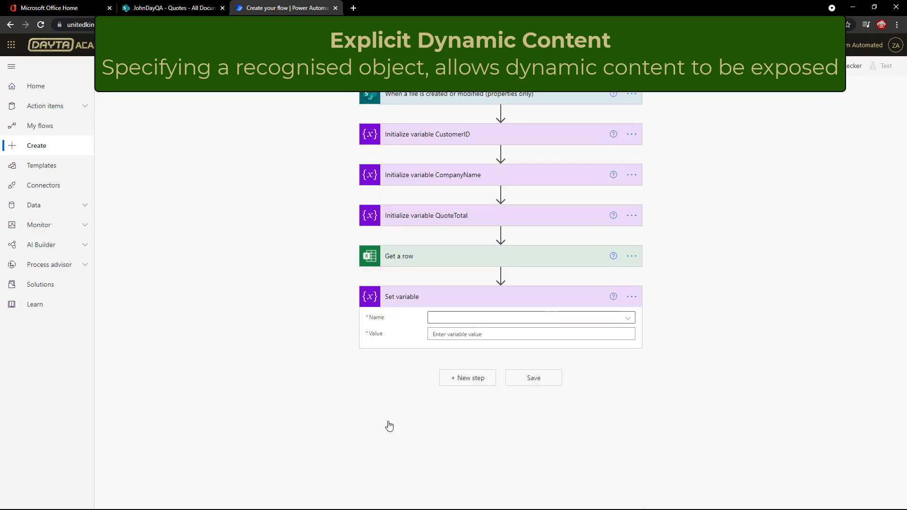
{"action": "left_click", "coordinate": [460, 318]}
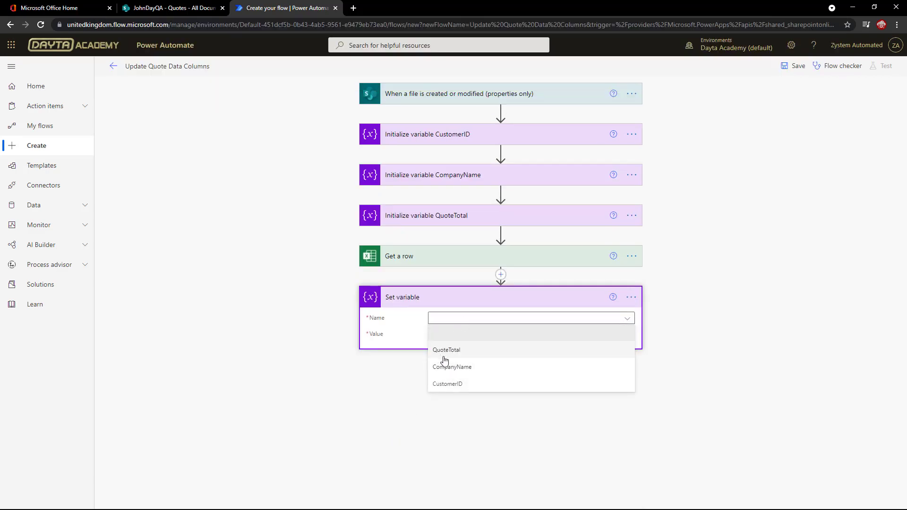
{"action": "left_click", "coordinate": [451, 384]}
{"action": "left_click", "coordinate": [473, 334]}
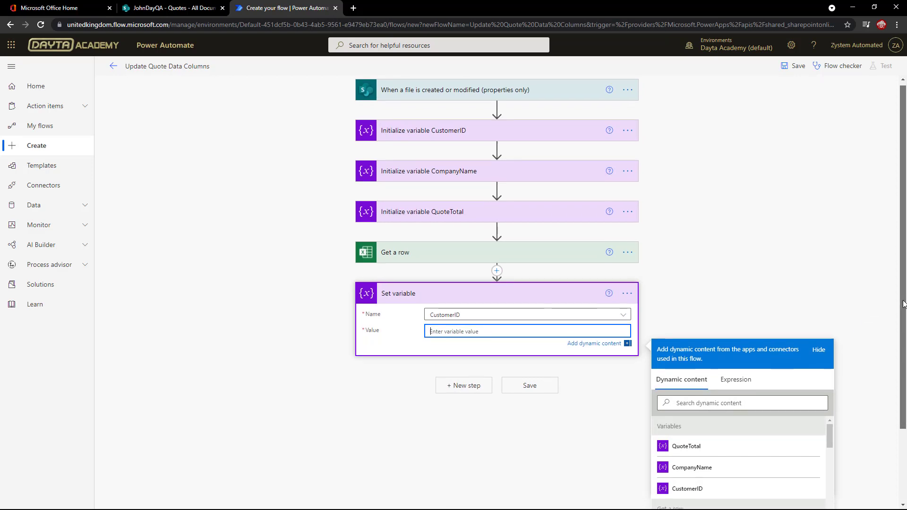
{"action": "scroll", "coordinate": [904, 300], "scroll_direction": "down", "scroll_amount": 2}
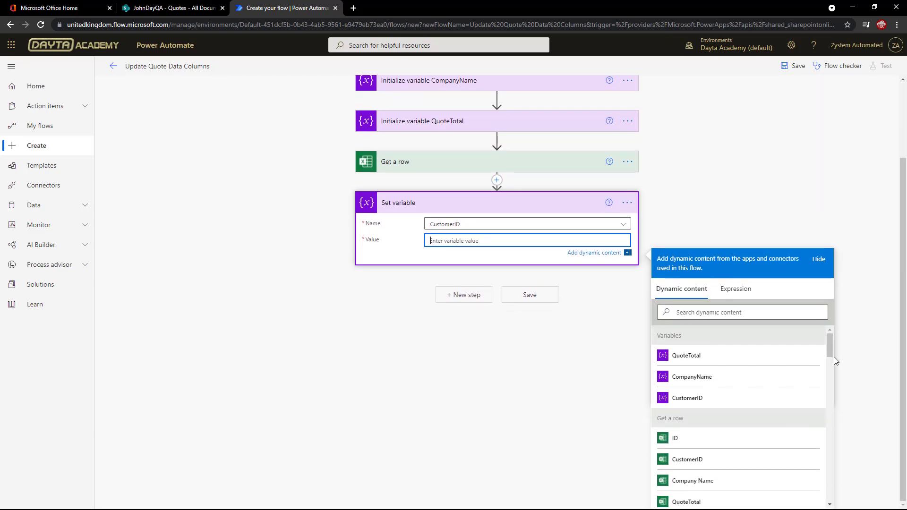
{"action": "scroll", "coordinate": [830, 355], "scroll_direction": "down", "scroll_amount": 2}
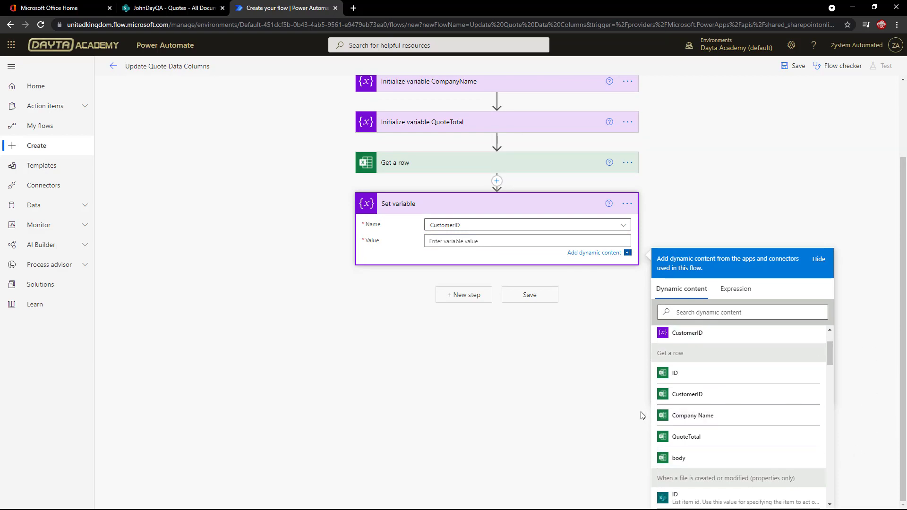
{"action": "left_click", "coordinate": [695, 397]}
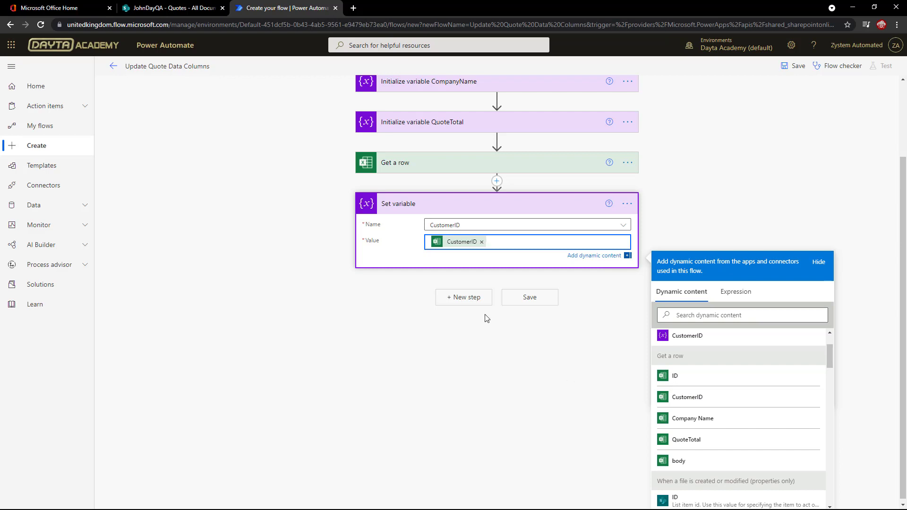
{"action": "left_click", "coordinate": [470, 303]}
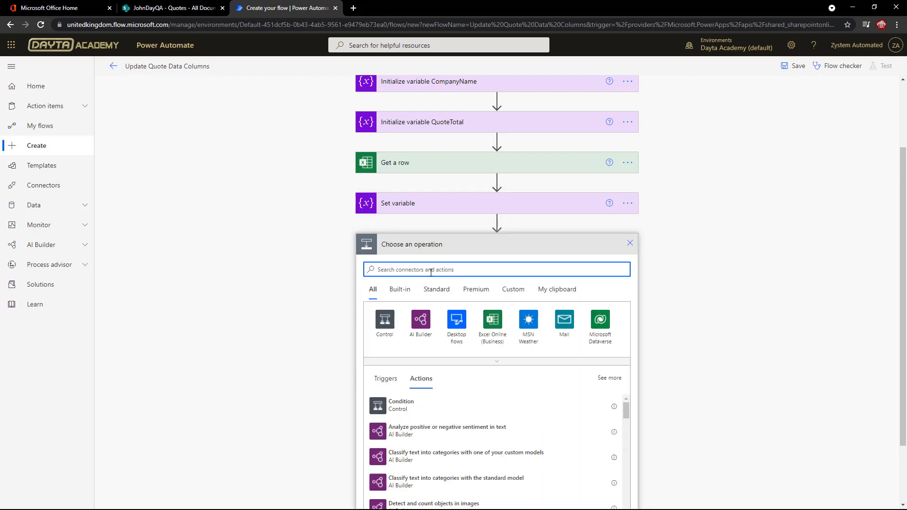
{"action": "type", "text": "Set Varia"}
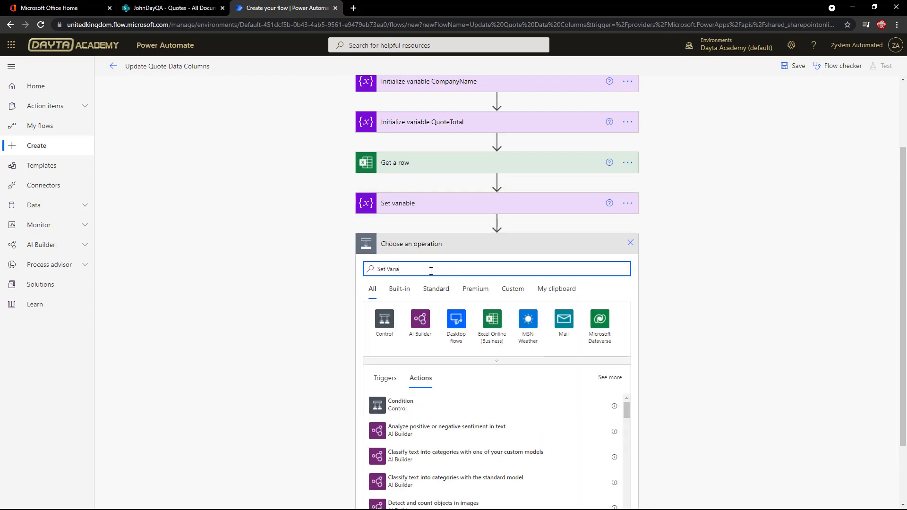
{"action": "type", "text": "ble"}
Add a Set variable step assigning Get a row's Company Name to CompanyName.
{"action": "key", "text": "ctrl+a"}
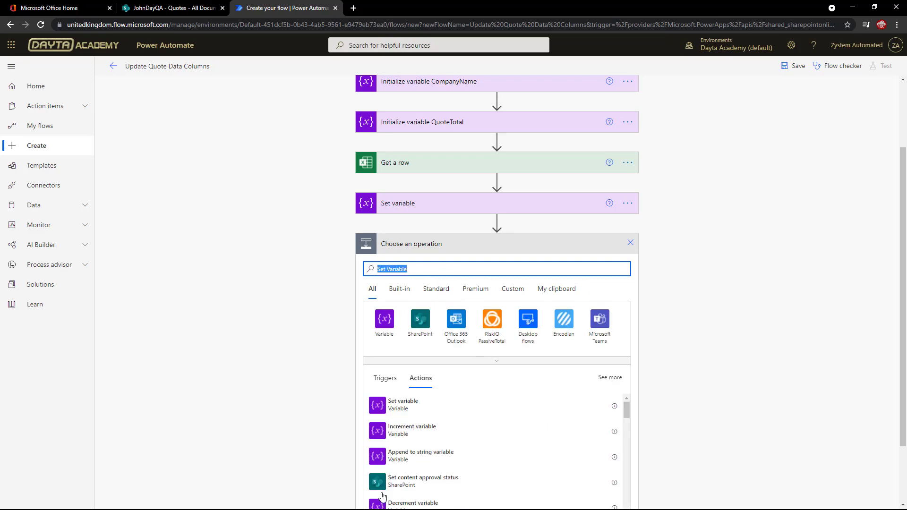
{"action": "left_click", "coordinate": [391, 411]}
{"action": "left_click", "coordinate": [476, 359]}
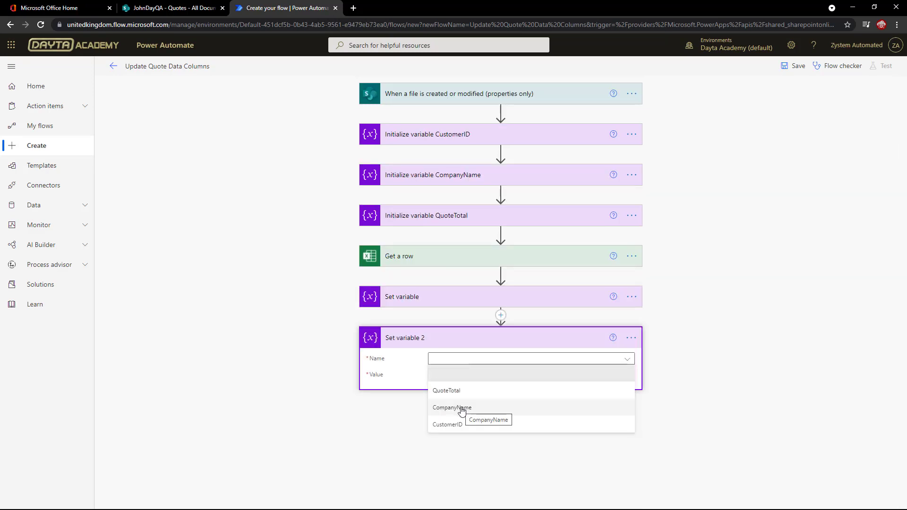
{"action": "left_click", "coordinate": [461, 408]}
{"action": "left_click", "coordinate": [477, 376]}
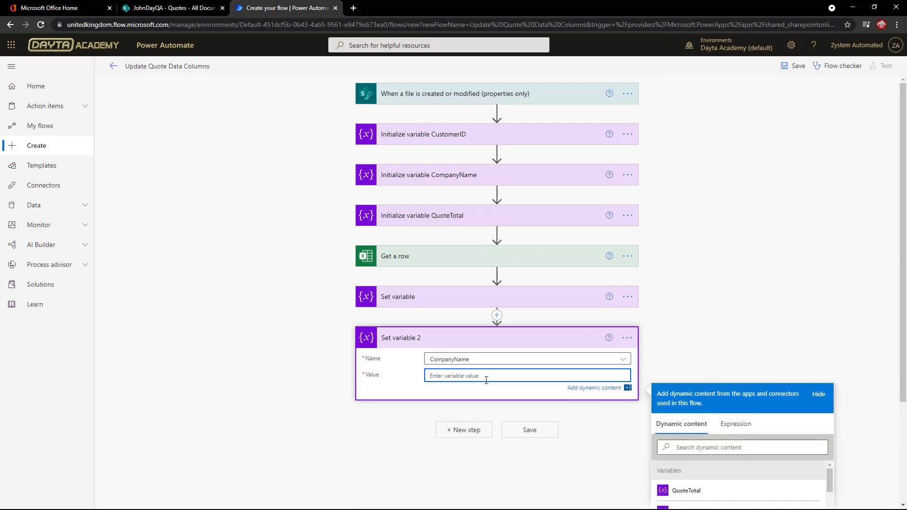
{"action": "scroll", "coordinate": [770, 426], "scroll_direction": "down", "scroll_amount": 2}
{"action": "scroll", "coordinate": [855, 450], "scroll_direction": "down", "scroll_amount": 2}
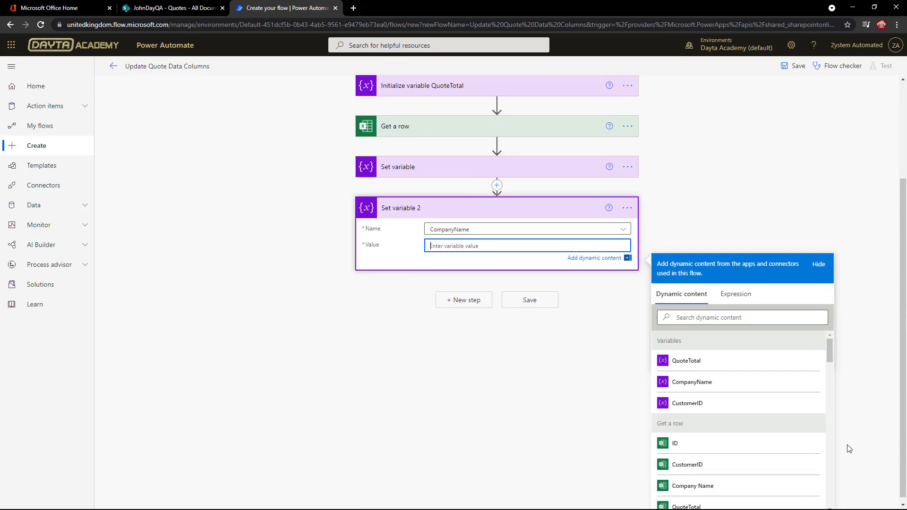
{"action": "left_click", "coordinate": [706, 487]}
{"action": "left_click", "coordinate": [514, 359]}
Add a Set variable step assigning Get a row's QuoteTotal to QuoteTotal.
{"action": "left_click", "coordinate": [471, 381]}
{"action": "type", "text": "Set variable"}
{"action": "left_click", "coordinate": [461, 325]}
{"action": "left_click", "coordinate": [491, 398]}
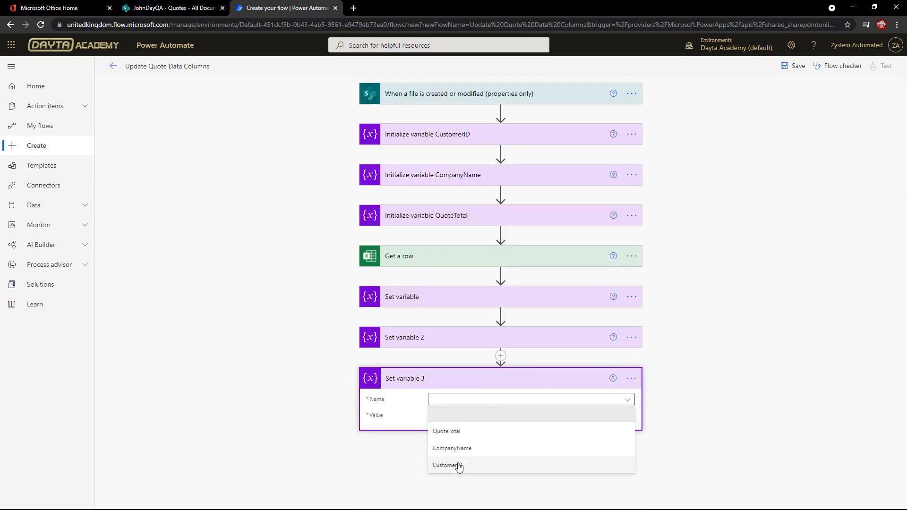
{"action": "left_click", "coordinate": [521, 428]}
{"action": "left_click", "coordinate": [584, 419]}
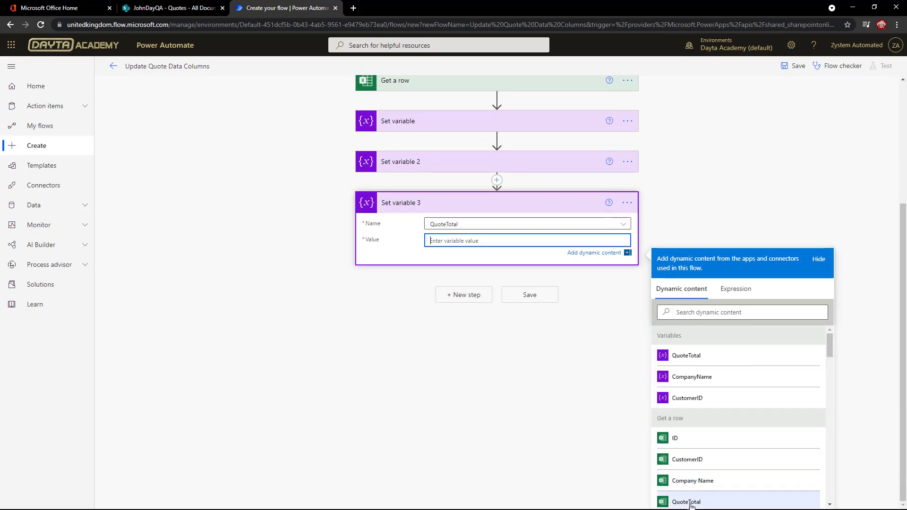
{"action": "left_click", "coordinate": [684, 500]}
{"action": "left_click", "coordinate": [699, 187]}
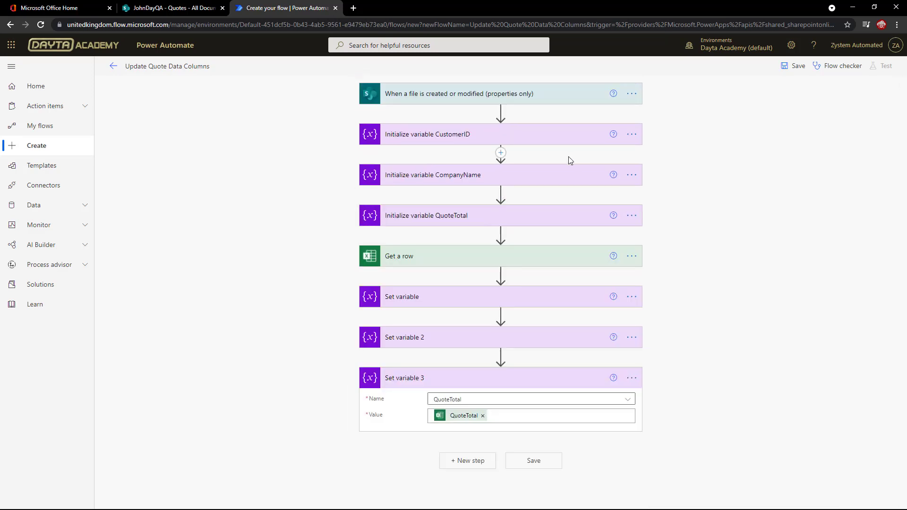
Rename the first Set variable step to 'Set variable CustomerID'.
{"action": "left_click", "coordinate": [549, 304]}
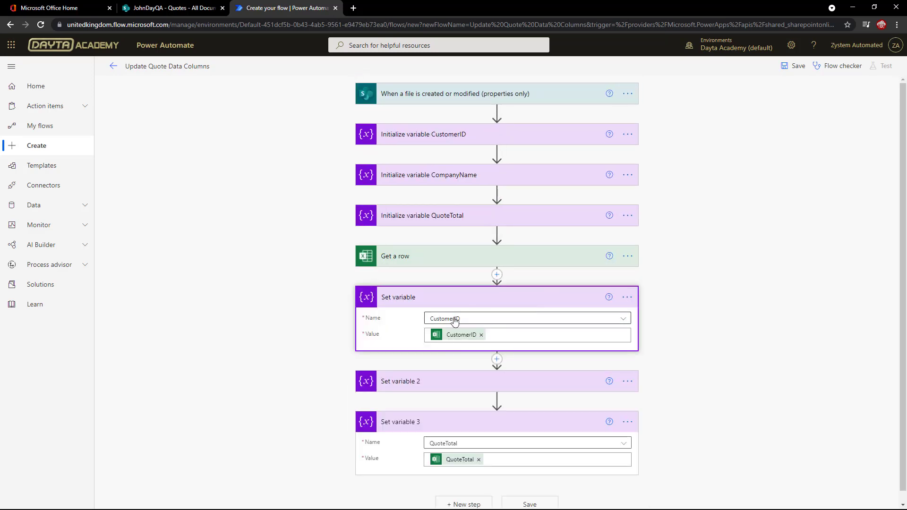
{"action": "left_click", "coordinate": [627, 297]}
{"action": "left_click", "coordinate": [660, 315]}
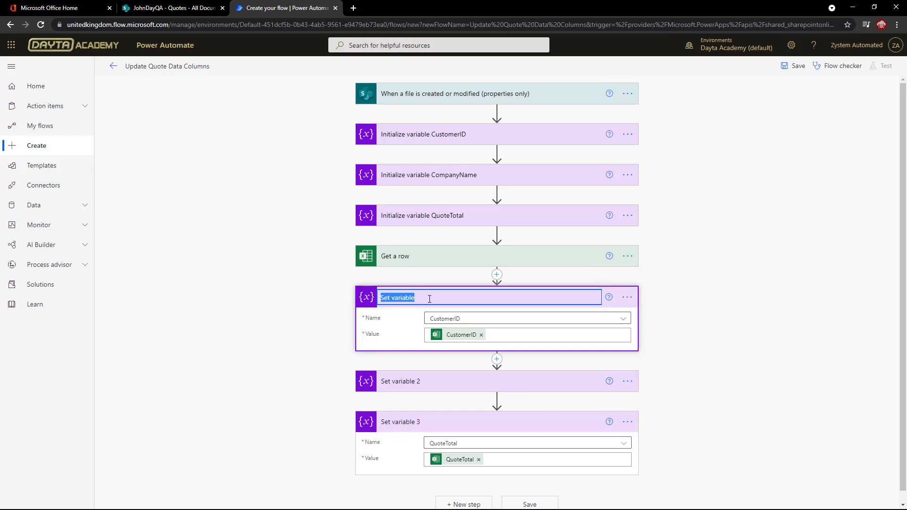
{"action": "left_click", "coordinate": [429, 299]}
{"action": "key", "text": "BackSpace"}
{"action": "key", "text": "BackSpace"}
{"action": "key", "text": "BackSpace"}
{"action": "type", "text": "tomerID"}
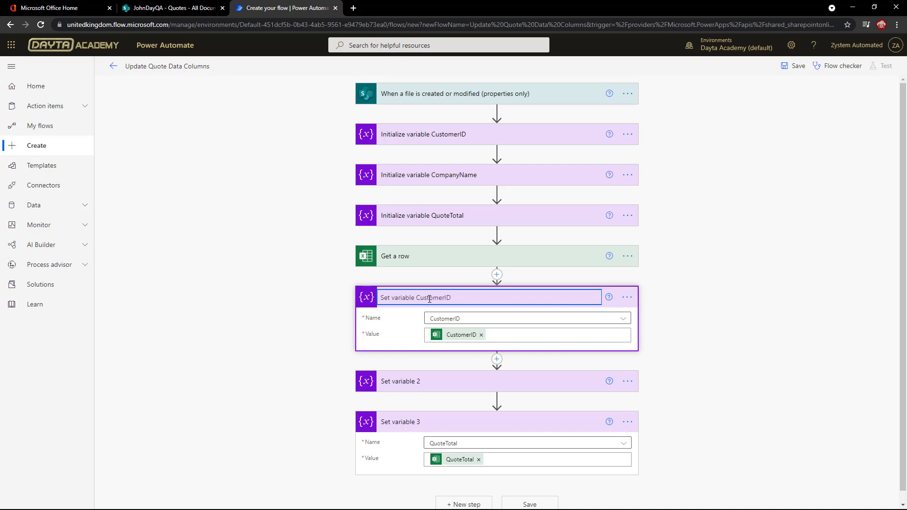
{"action": "key", "text": "Return"}
Rename the second Set variable step to 'Set variable CompanyName'.
{"action": "left_click", "coordinate": [627, 381]}
{"action": "left_click", "coordinate": [666, 398]}
{"action": "left_click", "coordinate": [448, 384]}
{"action": "key", "text": "BackSpace"}
{"action": "type", "text": "Company"}
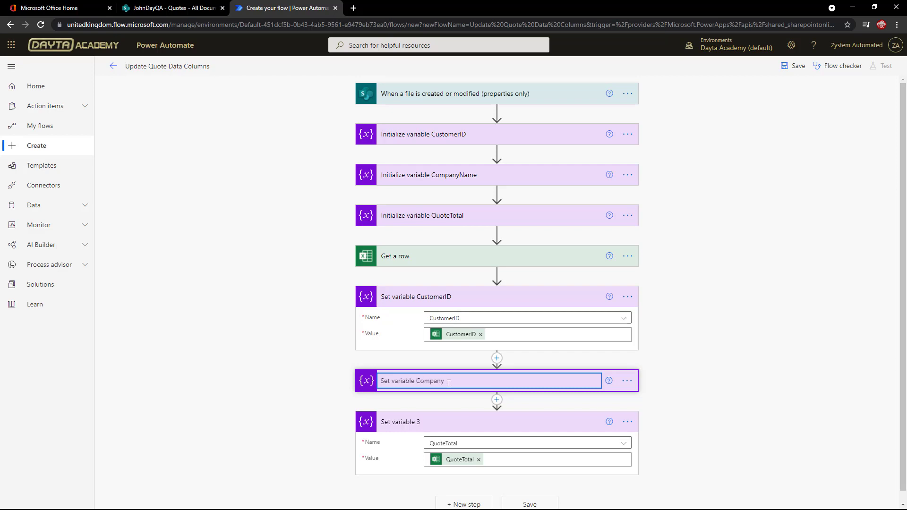
{"action": "type", "text": "ame"}
{"action": "key", "text": "Return"}
Rename the third Set variable step to 'Set variable QuoteTotal'.
{"action": "left_click", "coordinate": [628, 422]}
{"action": "left_click", "coordinate": [662, 400]}
{"action": "left_click", "coordinate": [463, 421]}
{"action": "key", "text": "BackSpace"}
{"action": "type", "text": "QuoteTotal"}
{"action": "key", "text": "Return"}
{"action": "scroll", "coordinate": [876, 377], "scroll_direction": "down", "scroll_amount": 1}
{"action": "left_click", "coordinate": [589, 287]}
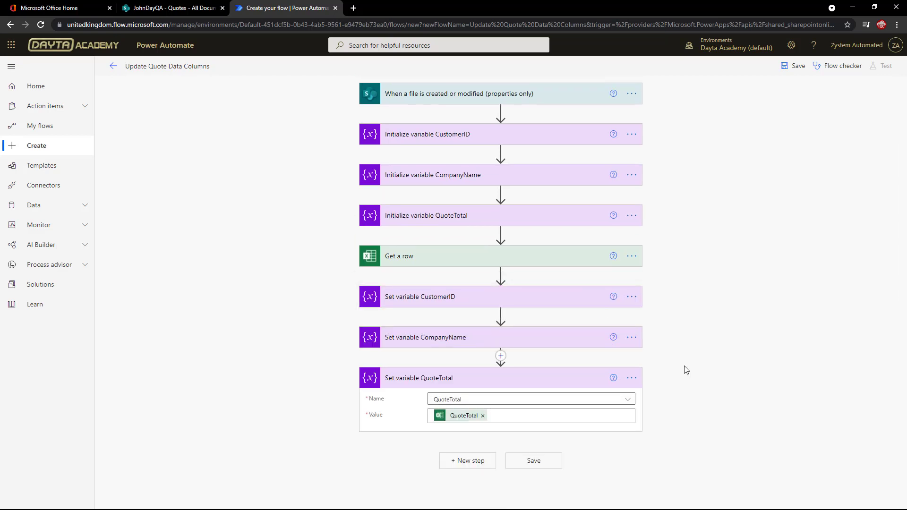
{"action": "left_click", "coordinate": [591, 384]}
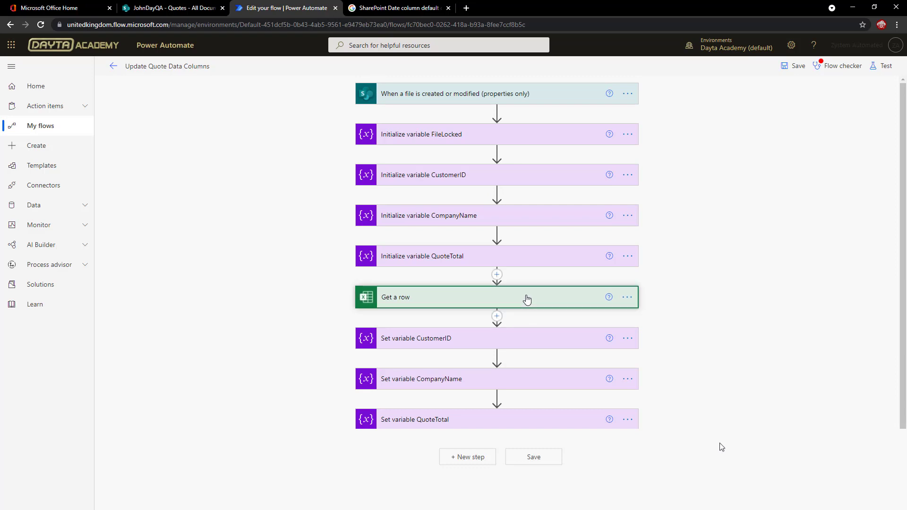
Set Get a row's File to the triggering file's Identifier dynamic content.
{"action": "left_click", "coordinate": [524, 300]}
{"action": "scroll", "coordinate": [511, 284], "scroll_direction": "down", "scroll_amount": 2}
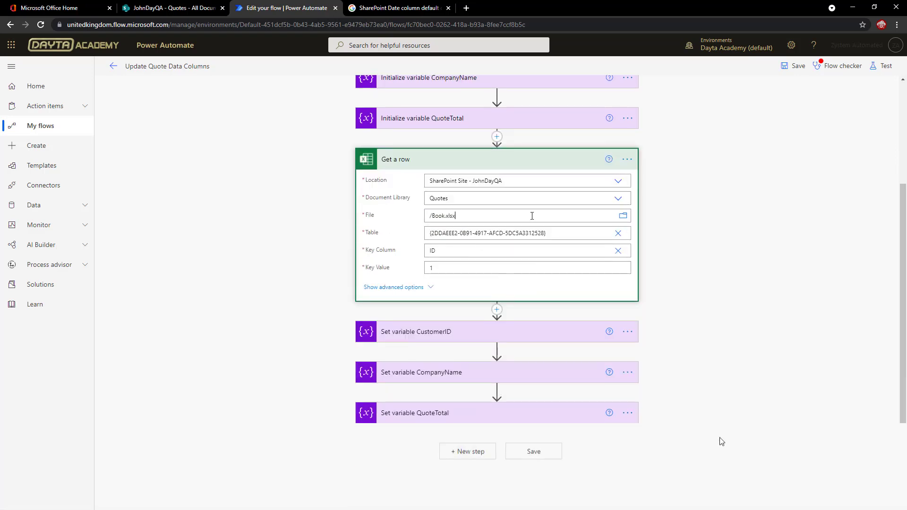
{"action": "left_click", "coordinate": [532, 215]}
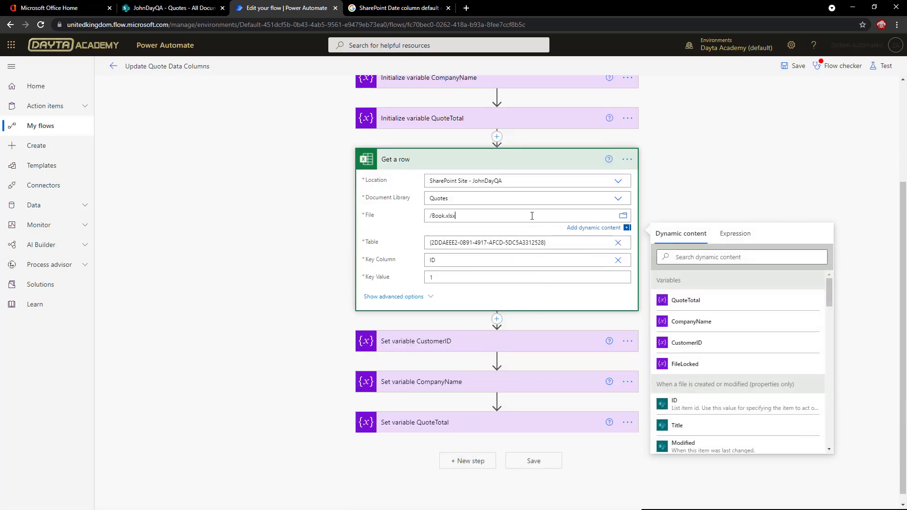
{"action": "left_click", "coordinate": [519, 348]}
{"action": "left_click", "coordinate": [529, 421]}
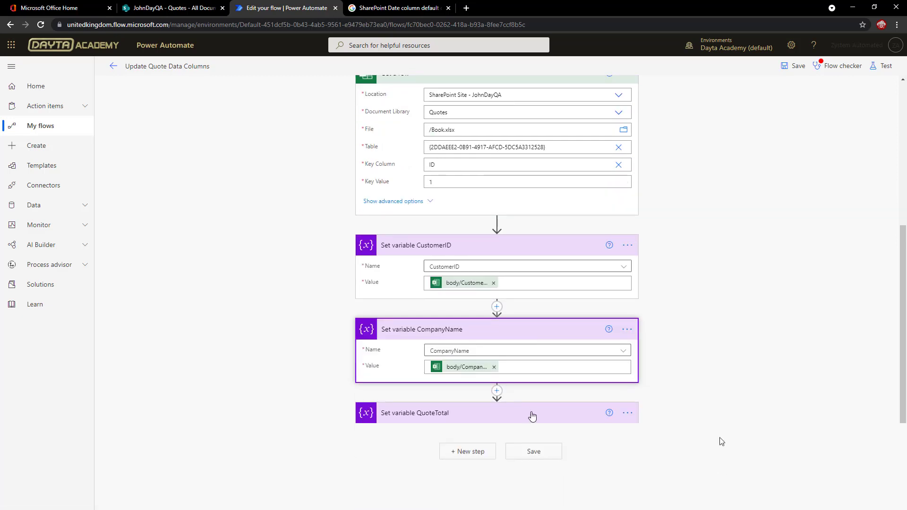
{"action": "left_click", "coordinate": [531, 415]}
{"action": "scroll", "coordinate": [516, 367], "scroll_direction": "up", "scroll_amount": 2}
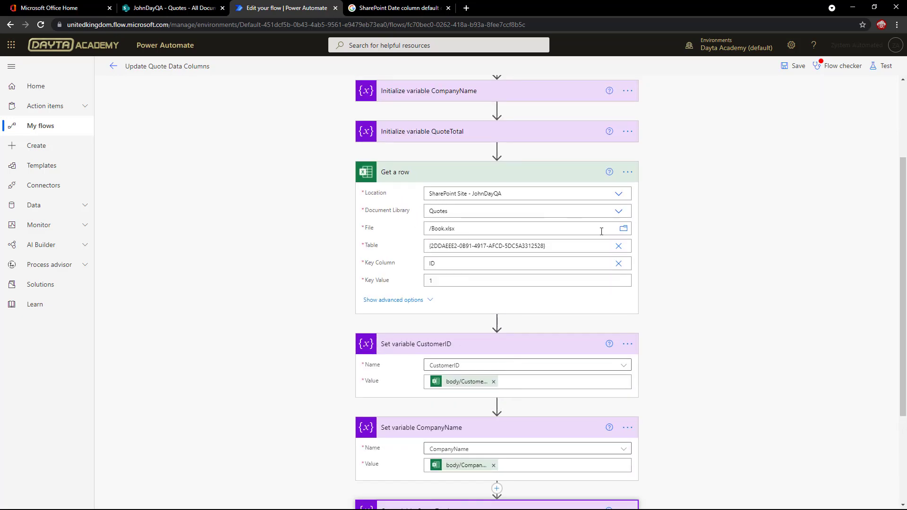
{"action": "left_click", "coordinate": [447, 228]}
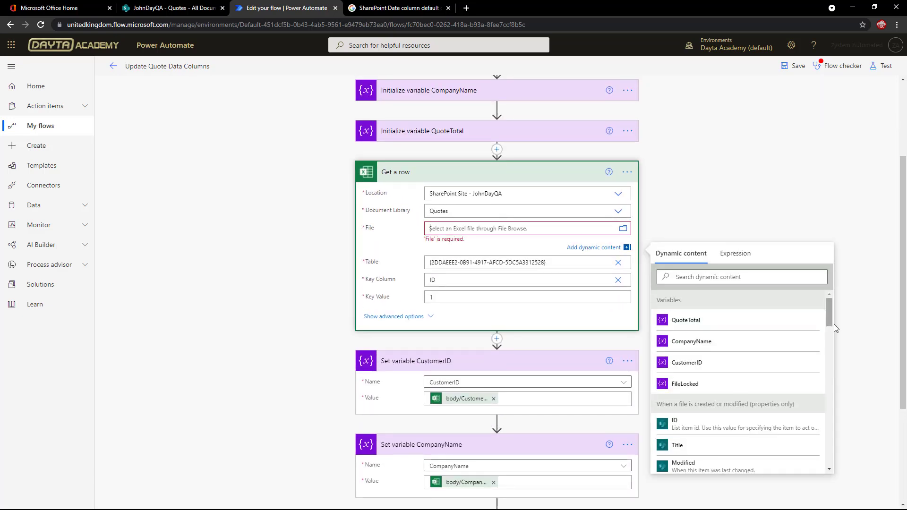
{"action": "left_click_drag", "start_coordinate": [829, 315], "coordinate": [825, 418]}
{"action": "left_click", "coordinate": [669, 359]}
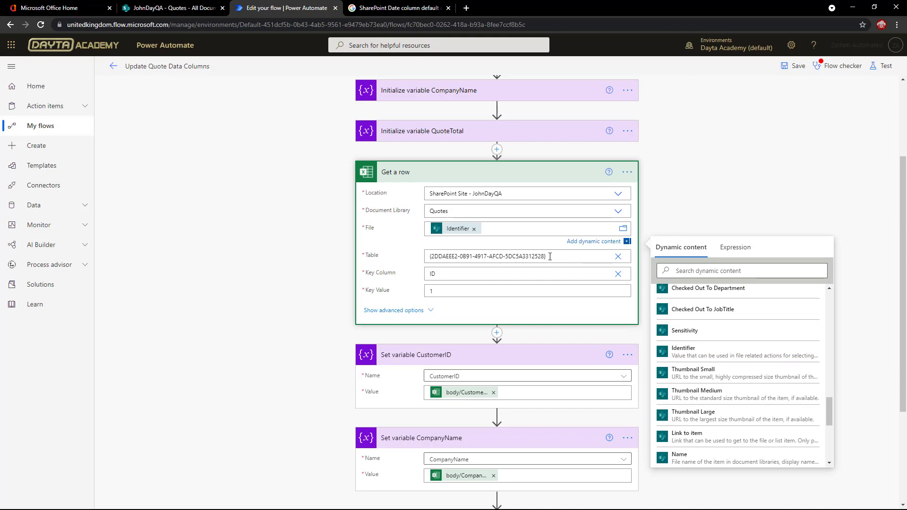
Replace the Table value with the custom name tblQuoteData.
{"action": "left_click_drag", "start_coordinate": [550, 257], "coordinate": [620, 258]}
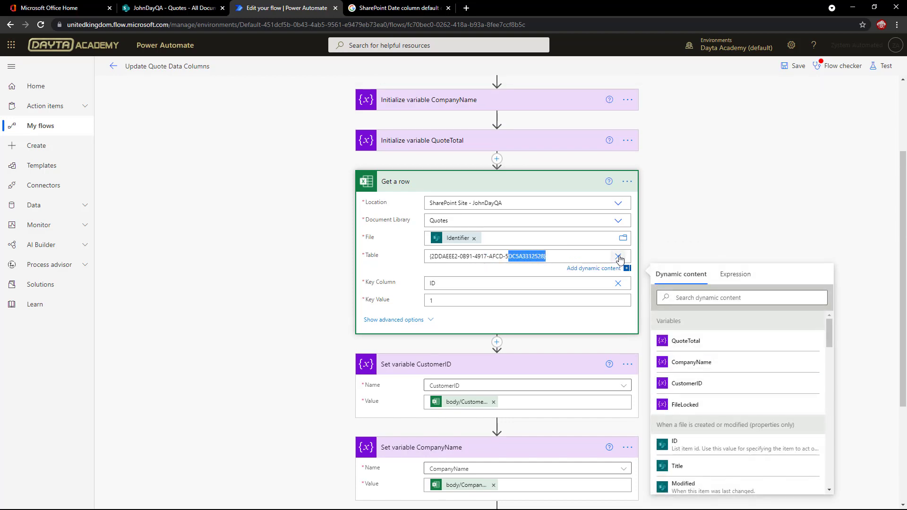
{"action": "left_click", "coordinate": [618, 257]}
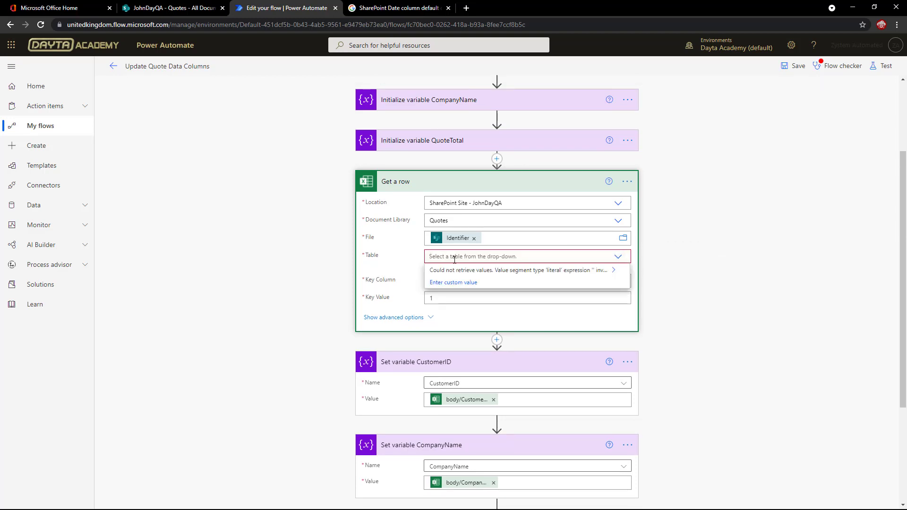
{"action": "type", "text": "tblQuoteData"}
{"action": "left_click", "coordinate": [513, 286]}
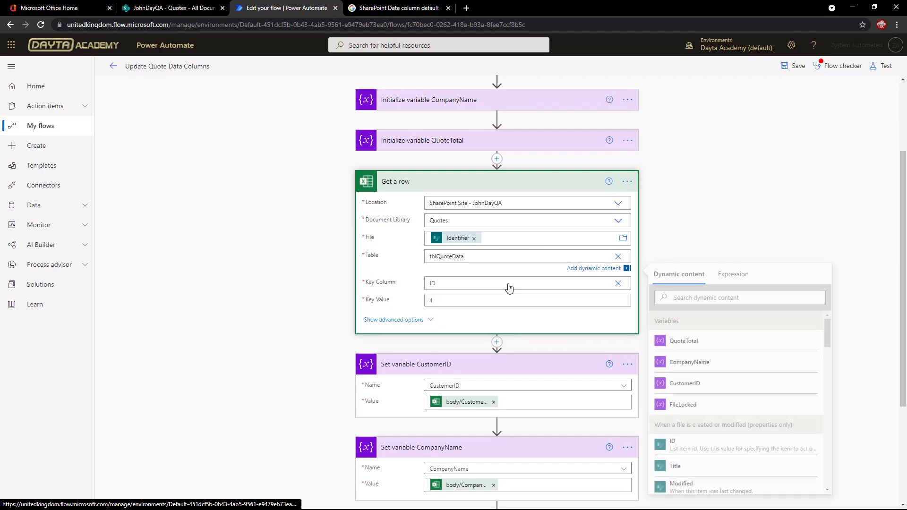
{"action": "left_click", "coordinate": [695, 199]}
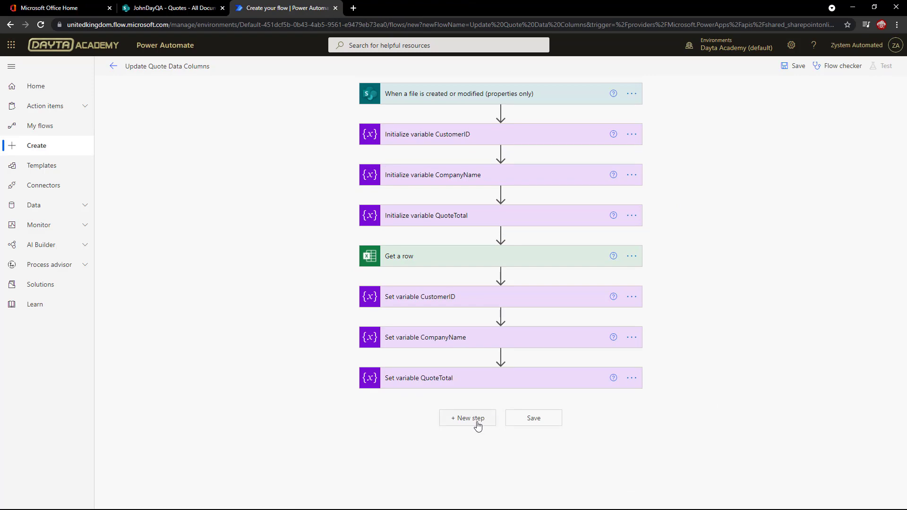
Add a SharePoint Update file properties step targeting the JohnDayQA site's Quotes library.
{"action": "left_click", "coordinate": [477, 425]}
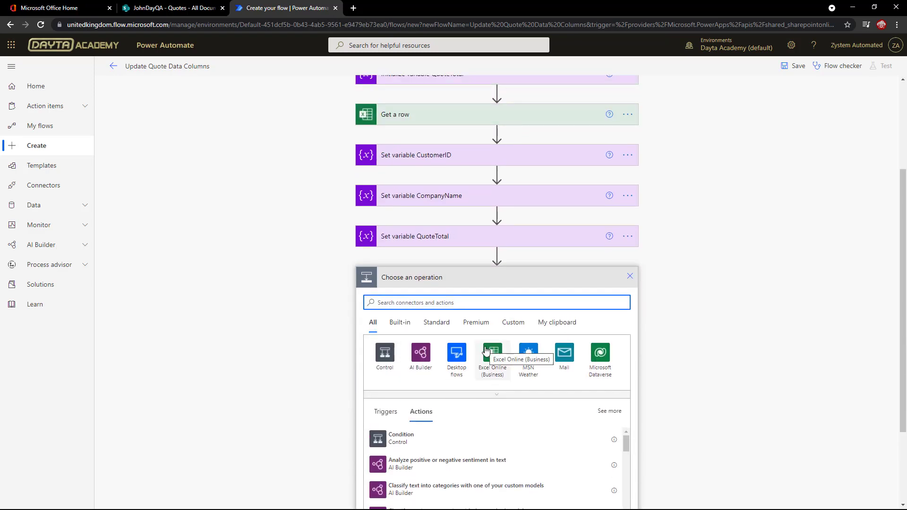
{"action": "type", "text": "SharePoint Update"}
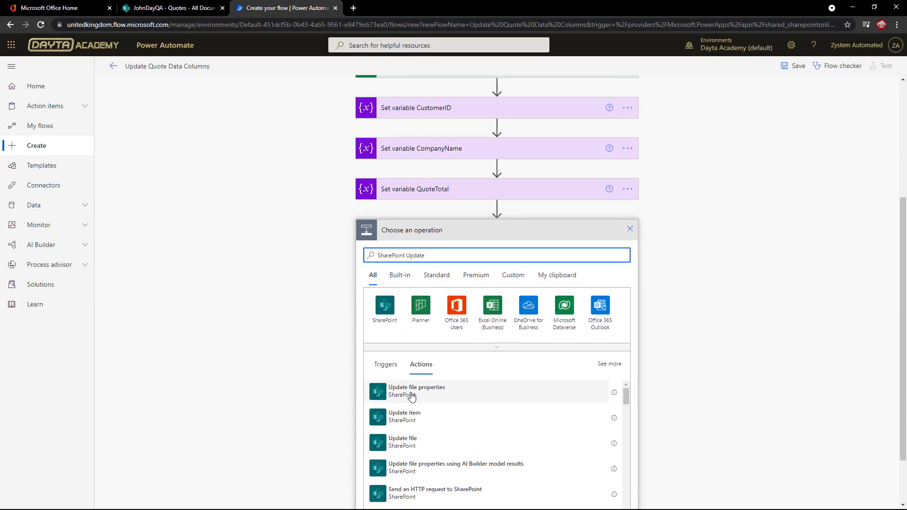
{"action": "left_click", "coordinate": [403, 394]}
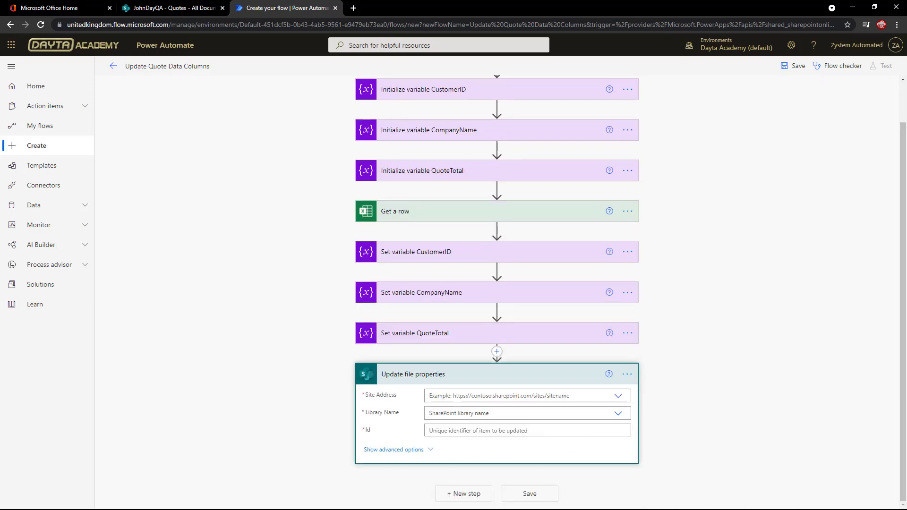
{"action": "left_click", "coordinate": [618, 396]}
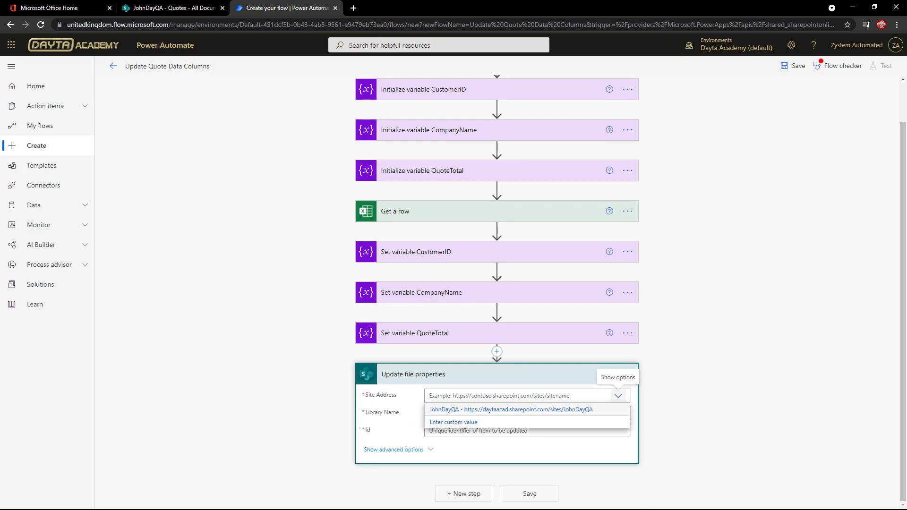
{"action": "left_click", "coordinate": [496, 410]}
{"action": "left_click", "coordinate": [618, 413]}
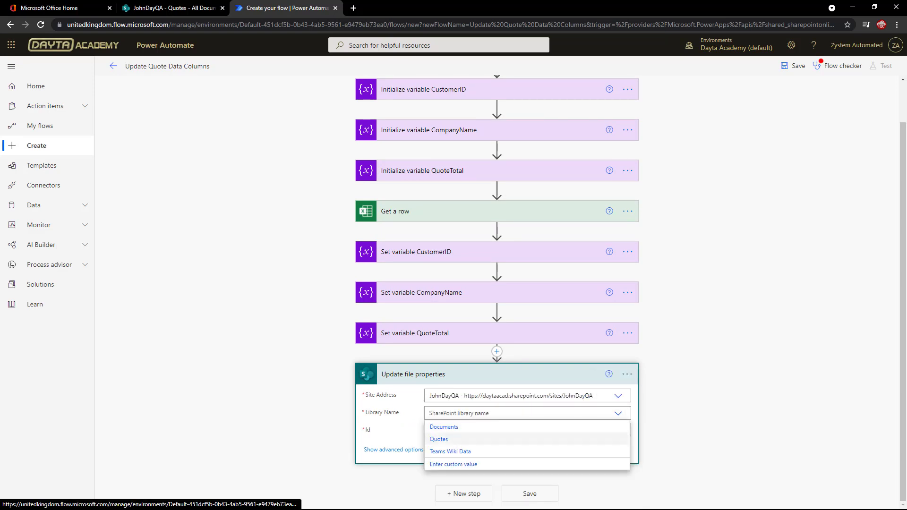
{"action": "left_click", "coordinate": [454, 440]}
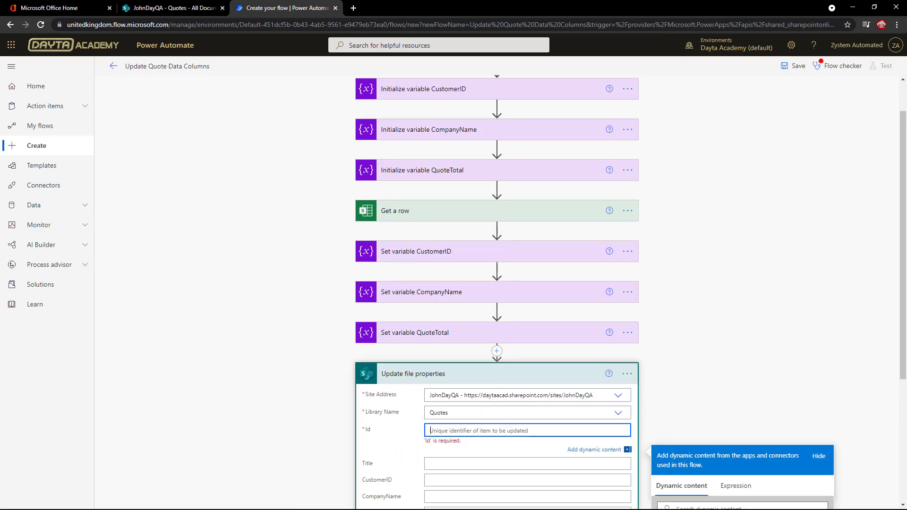
{"action": "scroll", "coordinate": [550, 93], "scroll_direction": "up", "scroll_amount": 5}
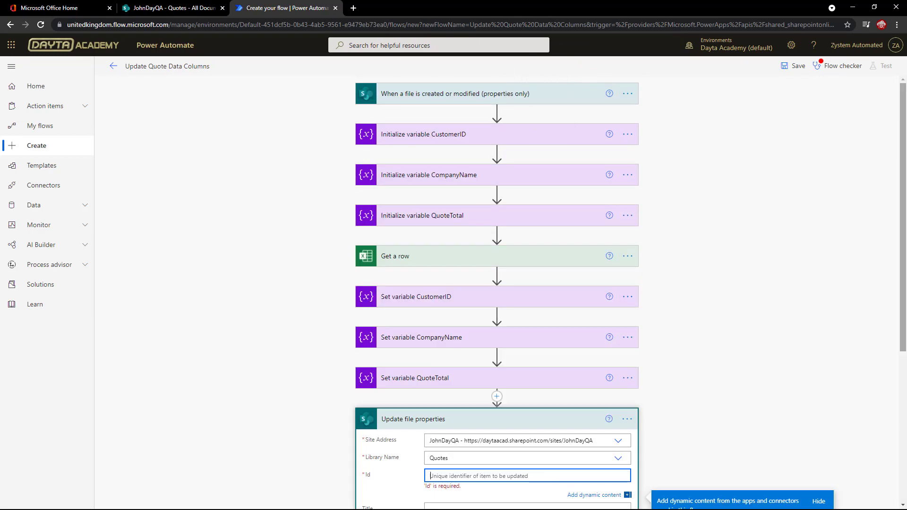
{"action": "scroll", "coordinate": [497, 152], "scroll_direction": "down", "scroll_amount": 3}
Map the file's ID, Title and Description dynamic content into the Id, Title and Description fields.
{"action": "left_click", "coordinate": [677, 354]}
{"action": "key", "text": "Tab"}
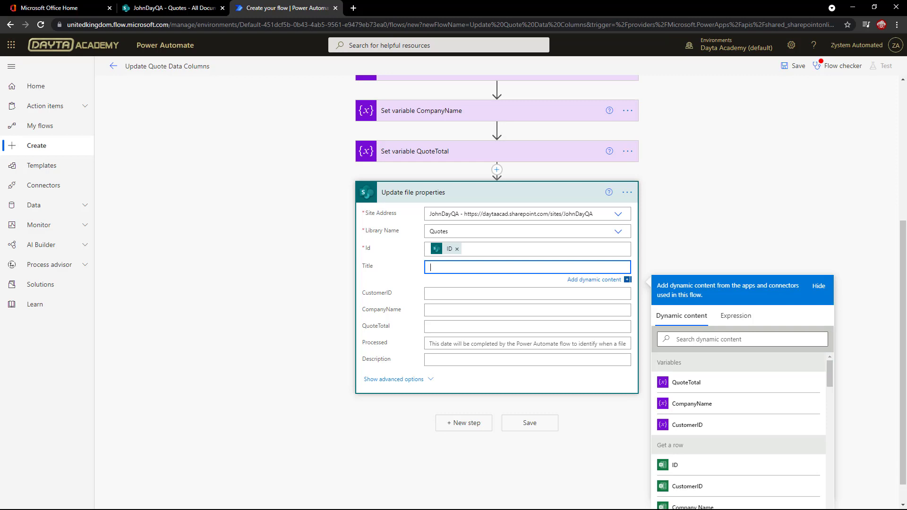
{"action": "scroll", "coordinate": [737, 425], "scroll_direction": "down", "scroll_amount": 3}
{"action": "scroll", "coordinate": [737, 425], "scroll_direction": "down", "scroll_amount": 2}
{"action": "left_click", "coordinate": [677, 402]}
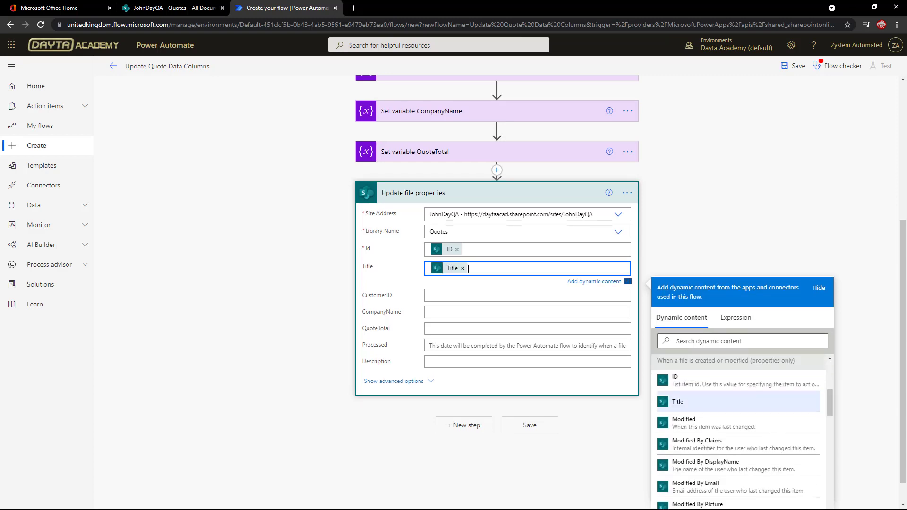
{"action": "left_click", "coordinate": [527, 361]}
{"action": "scroll", "coordinate": [737, 461], "scroll_direction": "down", "scroll_amount": 2}
{"action": "scroll", "coordinate": [738, 461], "scroll_direction": "down", "scroll_amount": 2}
{"action": "scroll", "coordinate": [741, 419], "scroll_direction": "down", "scroll_amount": 2}
{"action": "scroll", "coordinate": [740, 418], "scroll_direction": "down", "scroll_amount": 1}
{"action": "scroll", "coordinate": [741, 418], "scroll_direction": "down", "scroll_amount": 1}
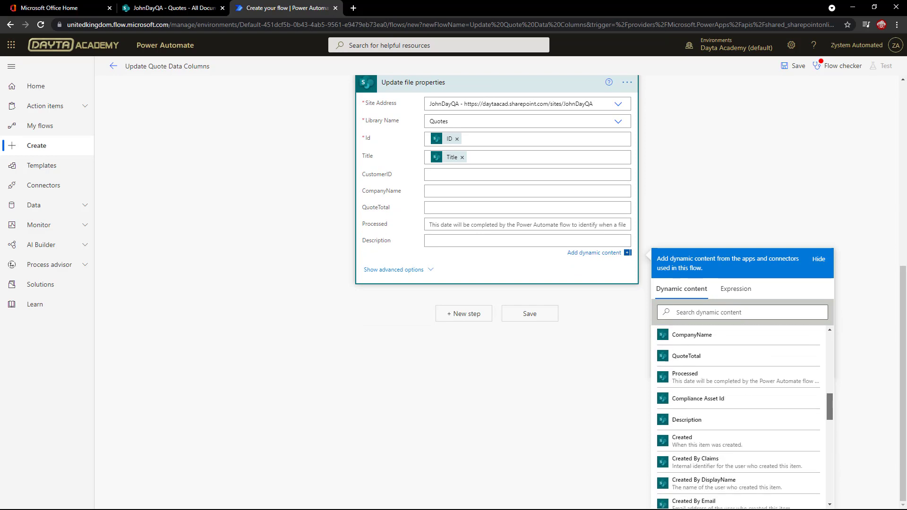
{"action": "scroll", "coordinate": [741, 419], "scroll_direction": "down", "scroll_amount": 1}
{"action": "left_click", "coordinate": [687, 419]}
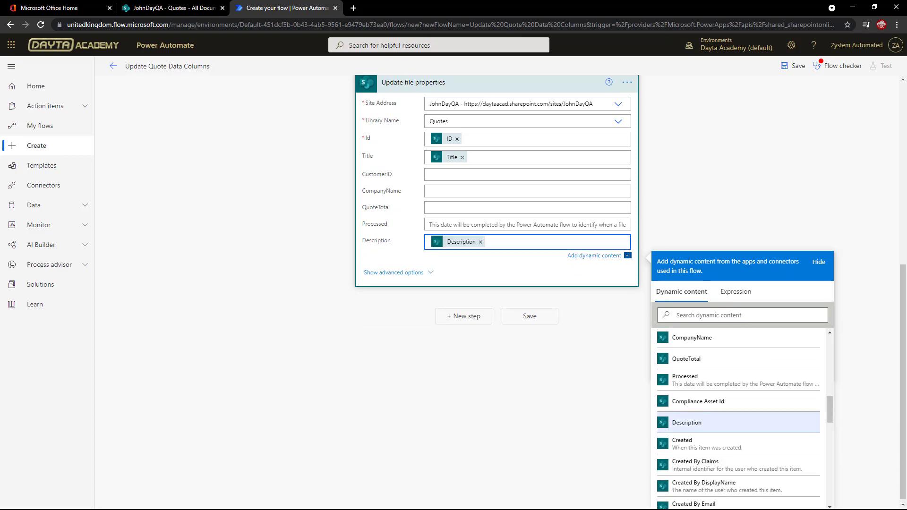
Insert the CustomerID, CompanyName and QuoteTotal variables into their matching columns.
{"action": "left_click", "coordinate": [527, 175]}
{"action": "scroll", "coordinate": [496, 248], "scroll_direction": "up", "scroll_amount": 2}
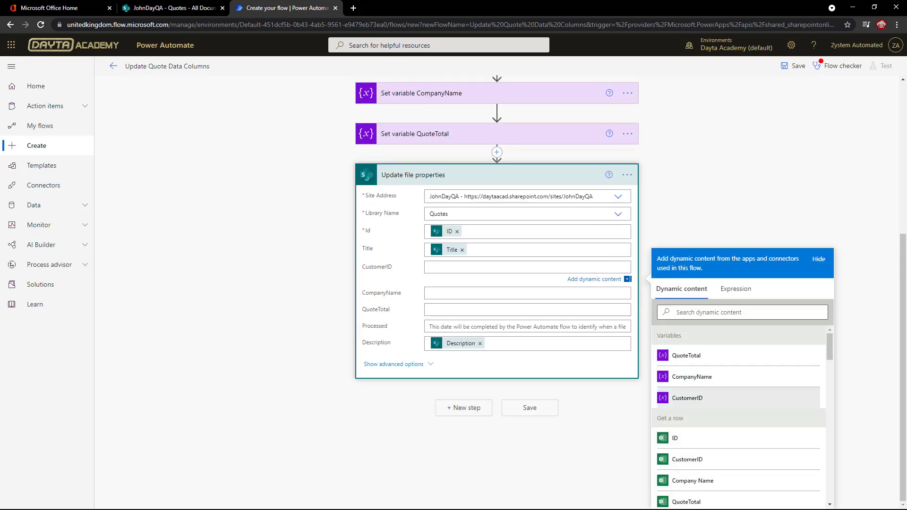
{"action": "left_click", "coordinate": [687, 398]}
{"action": "left_click", "coordinate": [527, 298]}
{"action": "left_click", "coordinate": [688, 441]}
{"action": "left_click", "coordinate": [527, 333]}
{"action": "left_click", "coordinate": [686, 448]}
{"action": "left_click", "coordinate": [744, 270]}
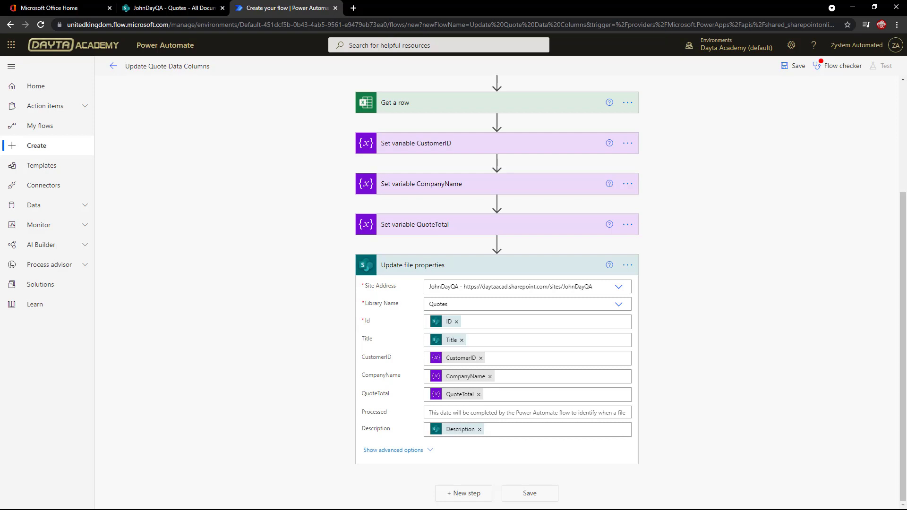
Fill the Processed field with the utcNow() expression for the current time.
{"action": "left_click", "coordinate": [528, 412]}
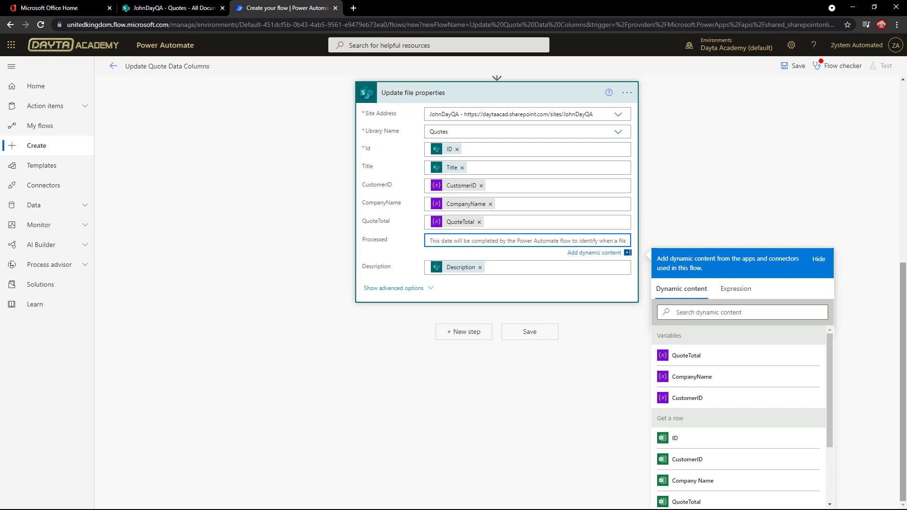
{"action": "left_click", "coordinate": [734, 288]}
{"action": "type", "text": "ut"}
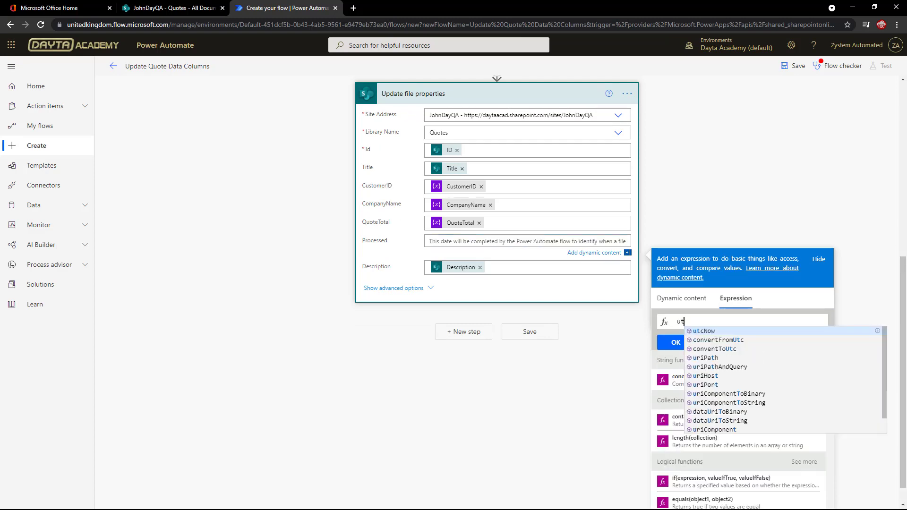
{"action": "type", "text": "cNow()"}
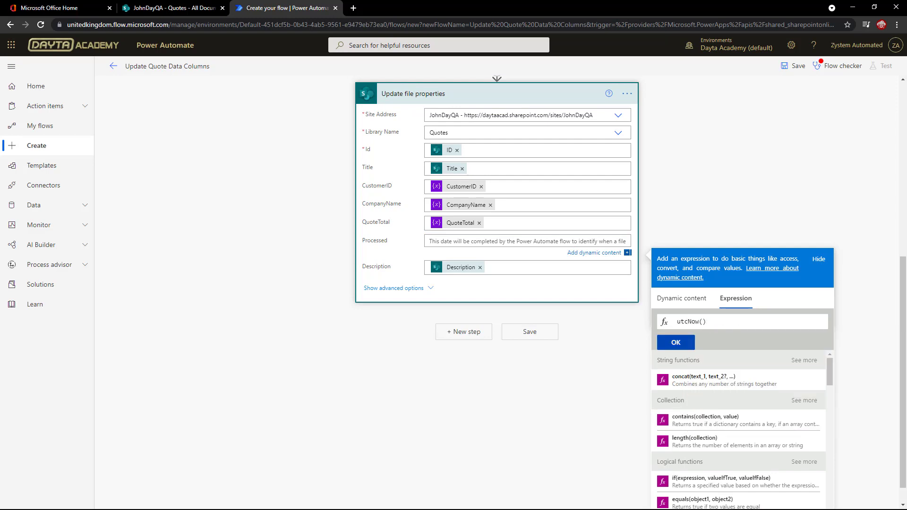
{"action": "key", "text": "Return"}
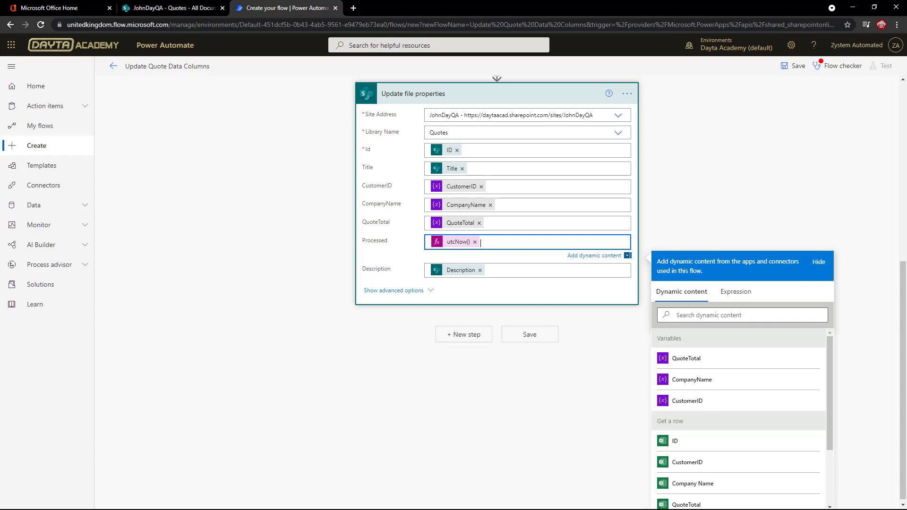
{"action": "scroll", "coordinate": [496, 284], "scroll_direction": "up", "scroll_amount": 3}
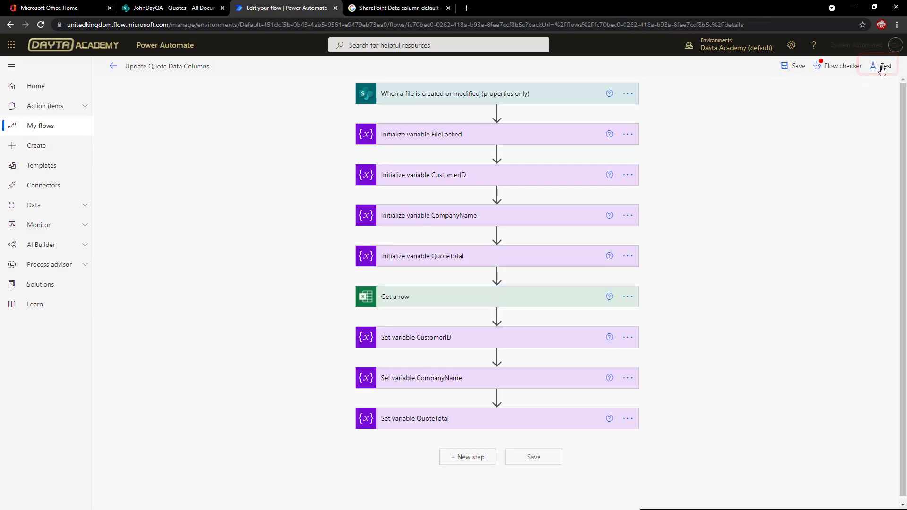
Launch a manual test run of the revised flow.
{"action": "left_click", "coordinate": [882, 66]}
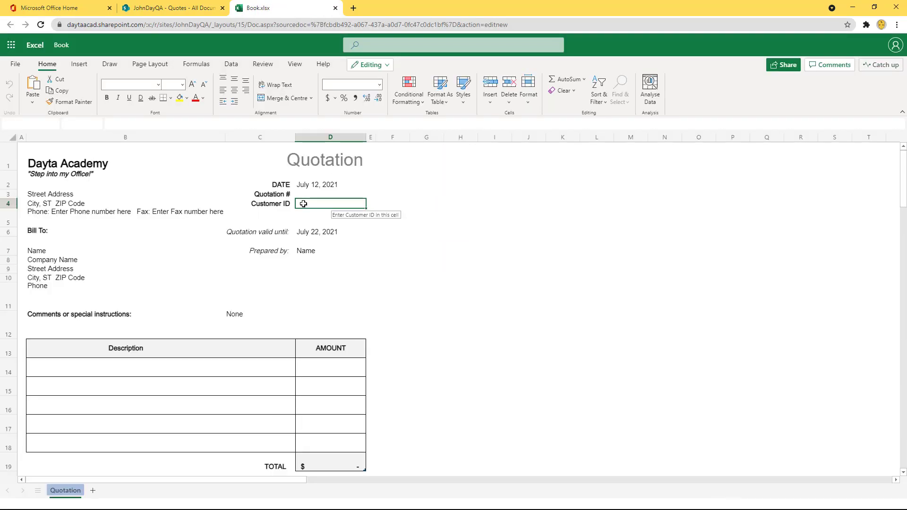
{"action": "type", "text": "ZZ99"}
{"action": "type", "text": "33"}
Enter customer ID ZZZ333 and company name Zippy in the quote header.
{"action": "key", "text": "Return"}
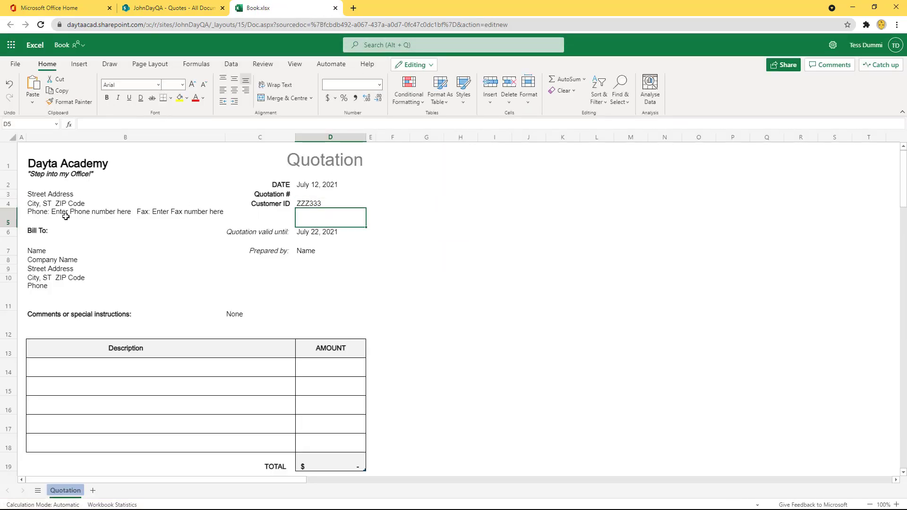
{"action": "left_click", "coordinate": [56, 261]}
{"action": "type", "text": "Zippy"}
{"action": "key", "text": "Return"}
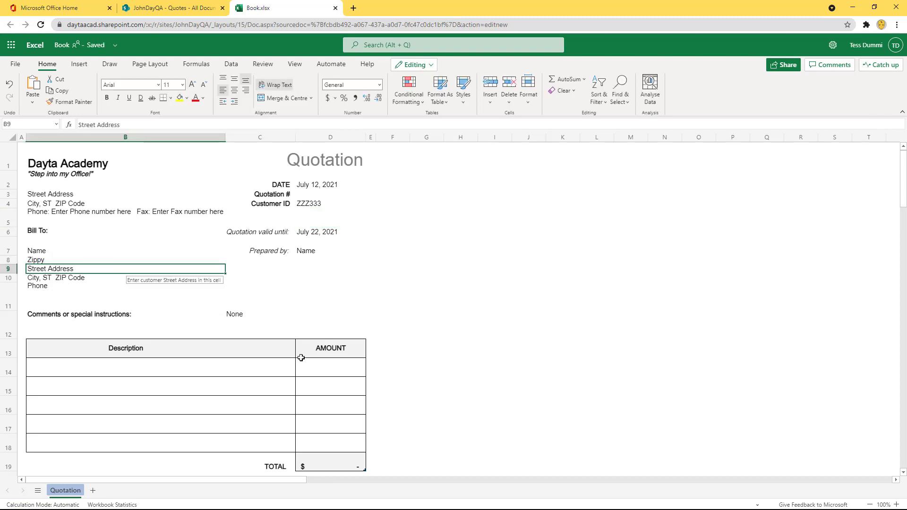
Add items Work/300 and More/400 totalling 700, then close Book.xlsx.
{"action": "left_click", "coordinate": [99, 372]}
{"action": "type", "text": "Work"}
{"action": "key", "text": "Tab"}
{"action": "left_click", "coordinate": [332, 369]}
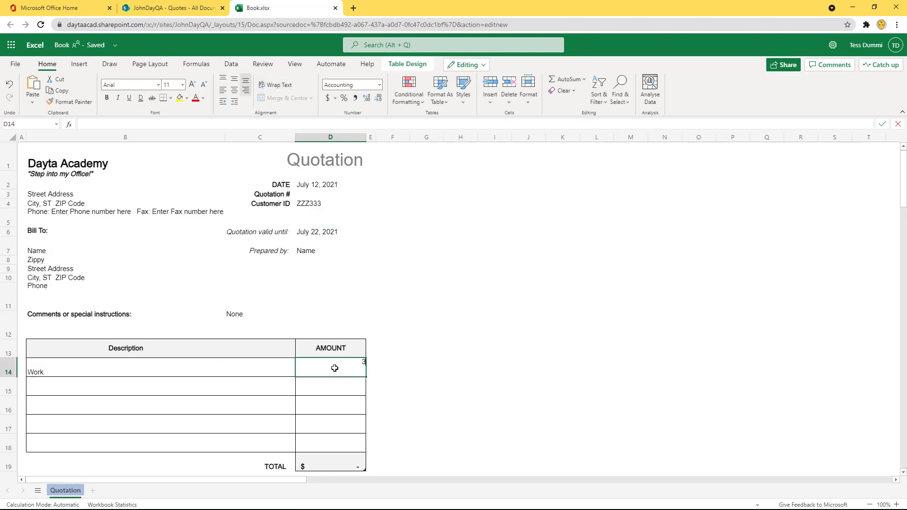
{"action": "type", "text": "300"}
{"action": "key", "text": "Return"}
{"action": "left_click", "coordinate": [67, 386]}
{"action": "type", "text": "More"}
{"action": "key", "text": "Tab"}
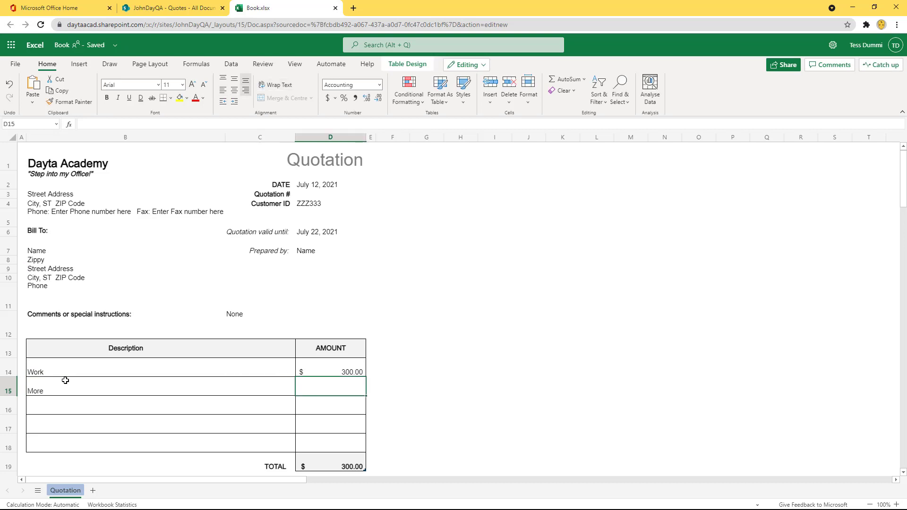
{"action": "type", "text": "400"}
{"action": "key", "text": "Return"}
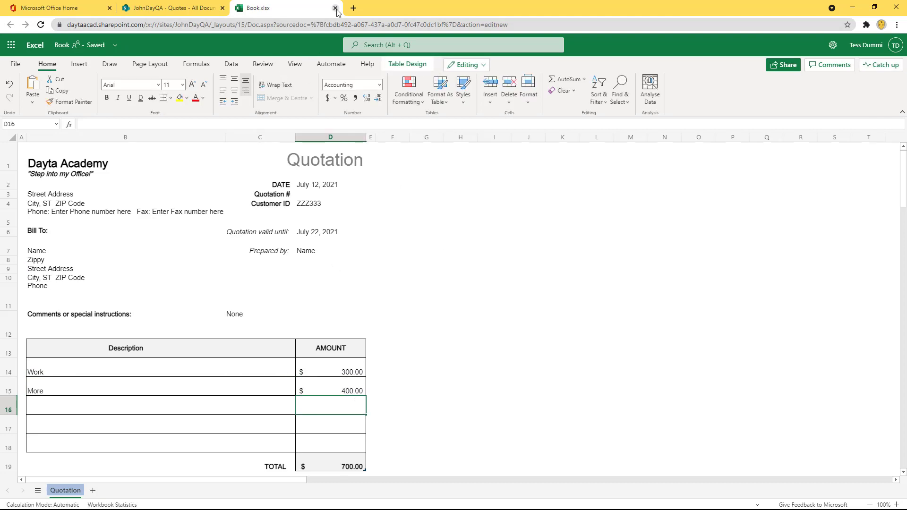
{"action": "left_click", "coordinate": [336, 8]}
Check the Get a row outputs in the run, then return to Quotes showing ZZZ333, Zippy, 700.
{"action": "key", "text": "F5"}
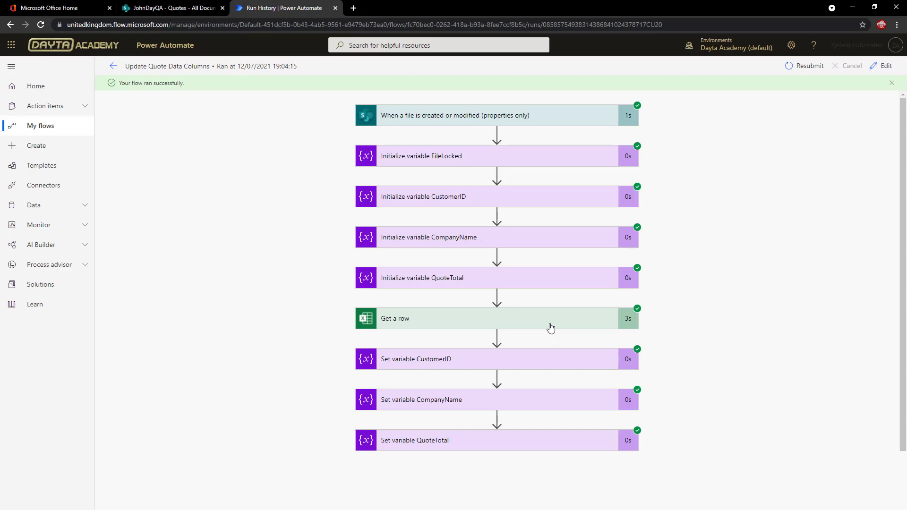
{"action": "left_click", "coordinate": [550, 328]}
{"action": "scroll", "coordinate": [550, 323], "scroll_direction": "down", "scroll_amount": 2}
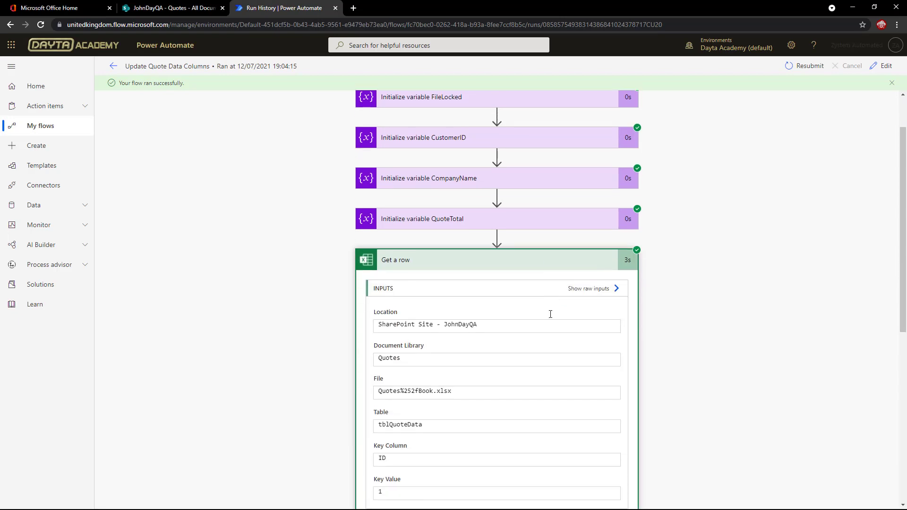
{"action": "scroll", "coordinate": [550, 314], "scroll_direction": "down", "scroll_amount": 1}
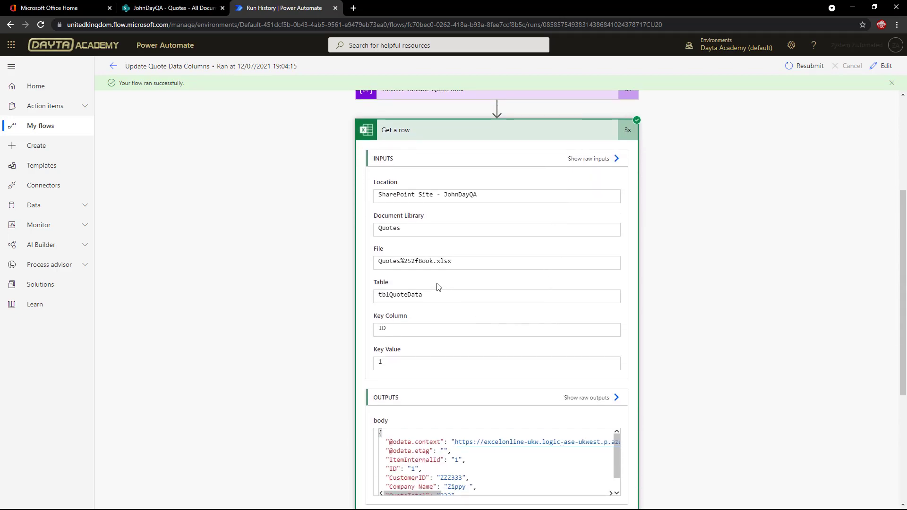
{"action": "key", "text": "ctrl+w"}
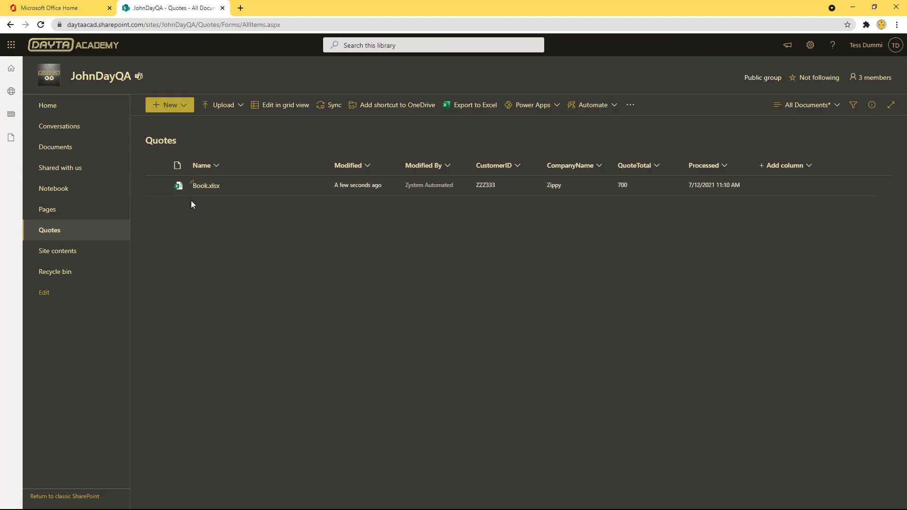